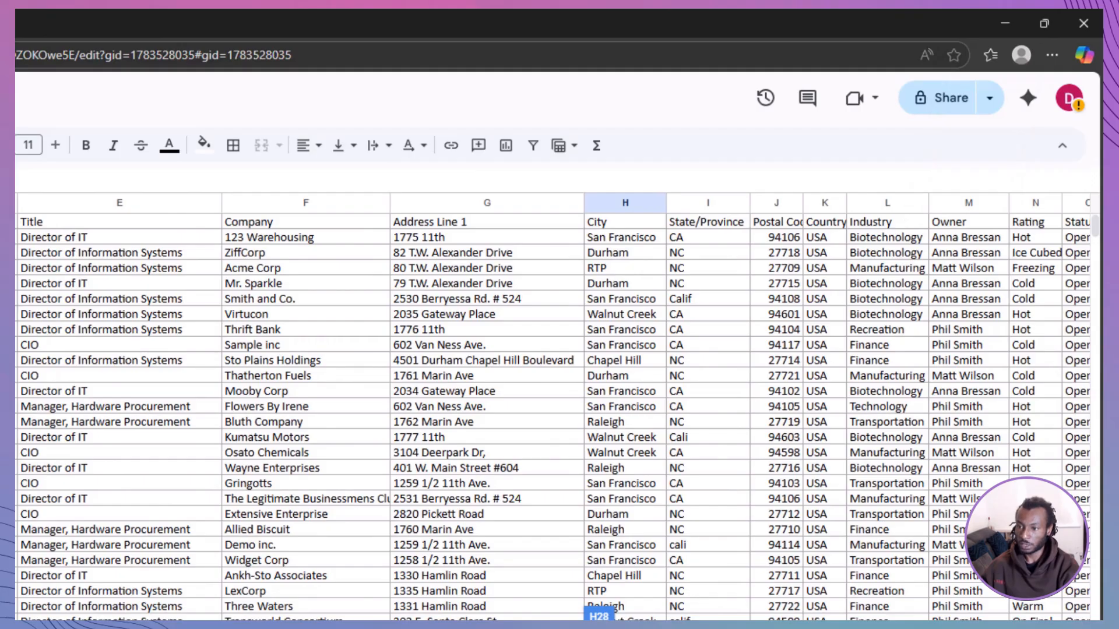
# Step: Standardize the State/Province entries for Smith and Co. and Kumatsu Motors to CA
pyautogui.click(690, 300)
pyautogui.write('CA')
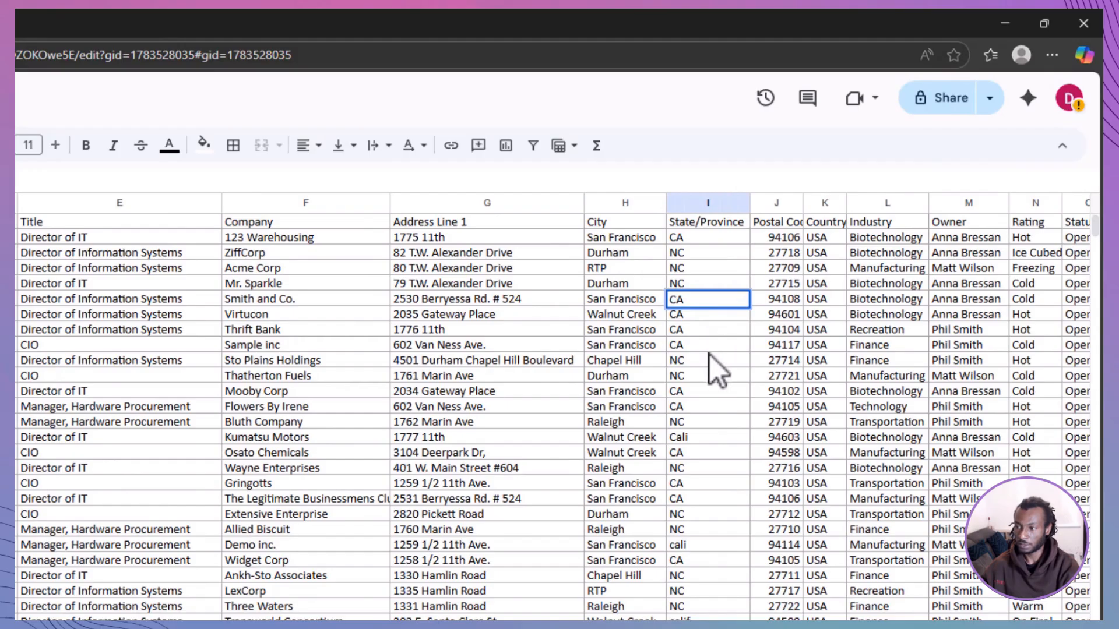
pyautogui.click(706, 437)
pyautogui.write('C')
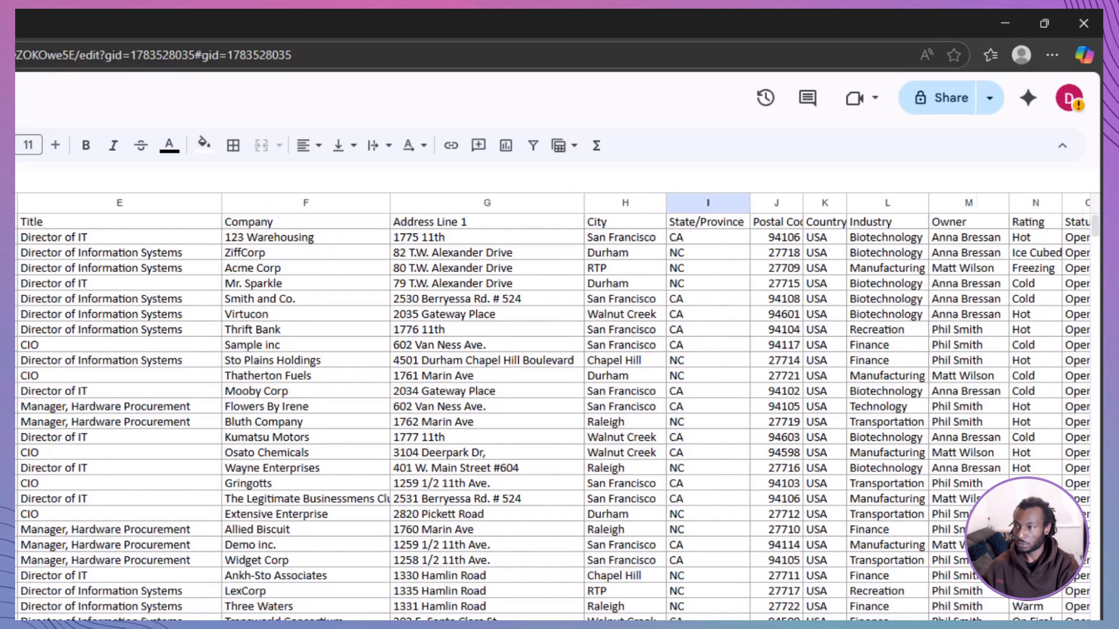
# Step: Set the Rating for the ZiffCorp and Acme Corp leads to Cold
pyautogui.hscroll(4, 553, 406)
pyautogui.hscroll(3, 552, 407)
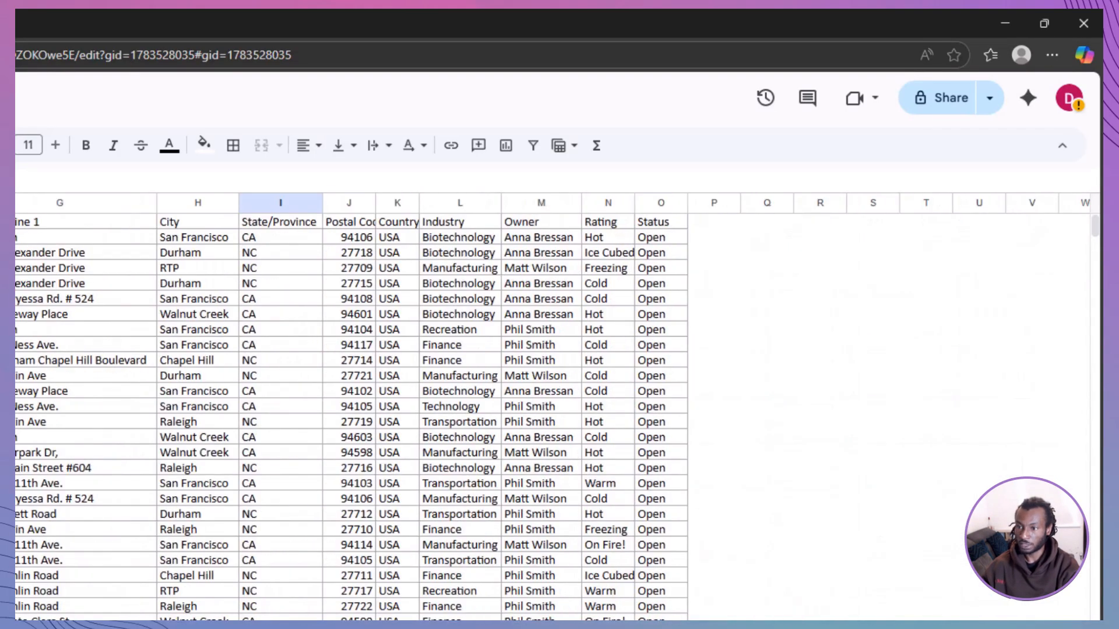
pyautogui.click(605, 252)
pyautogui.write('C')
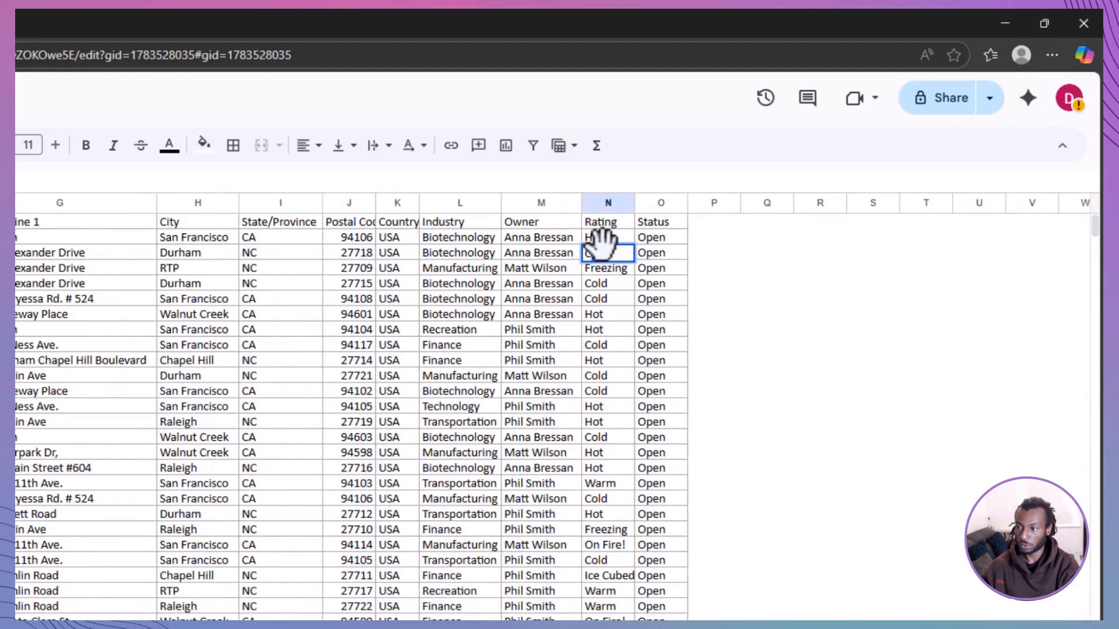
pyautogui.press('Return')
pyautogui.write('Cold')
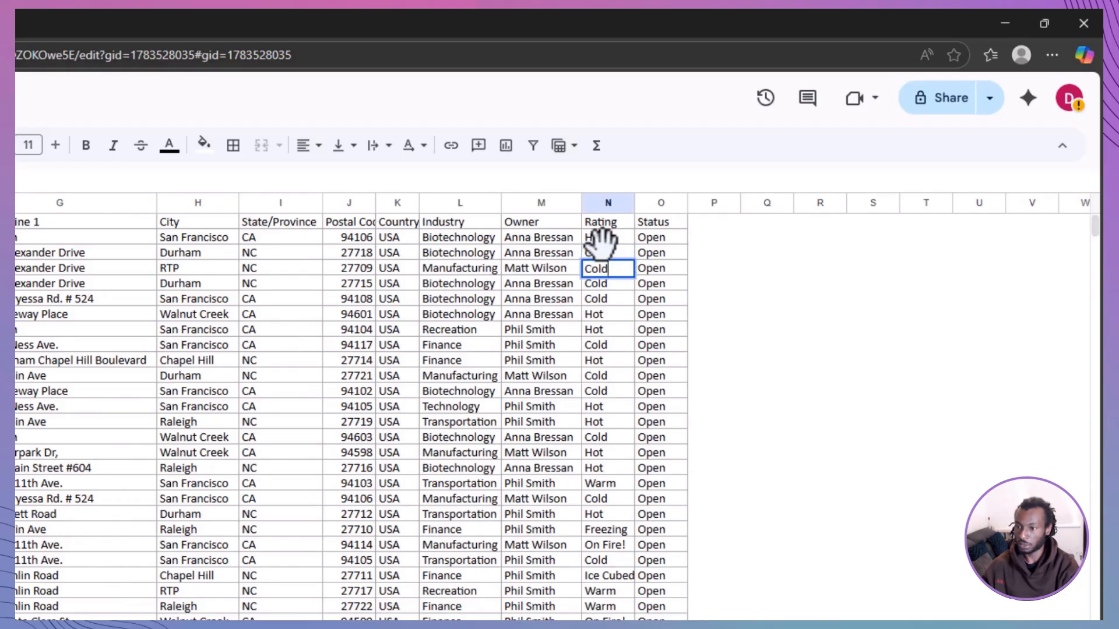
pyautogui.press('Return')
# Step: Fill in the missing Country as USA for the QWERTY Logistics and Galaxy Corp rows at the end of the data
pyautogui.press('Down')
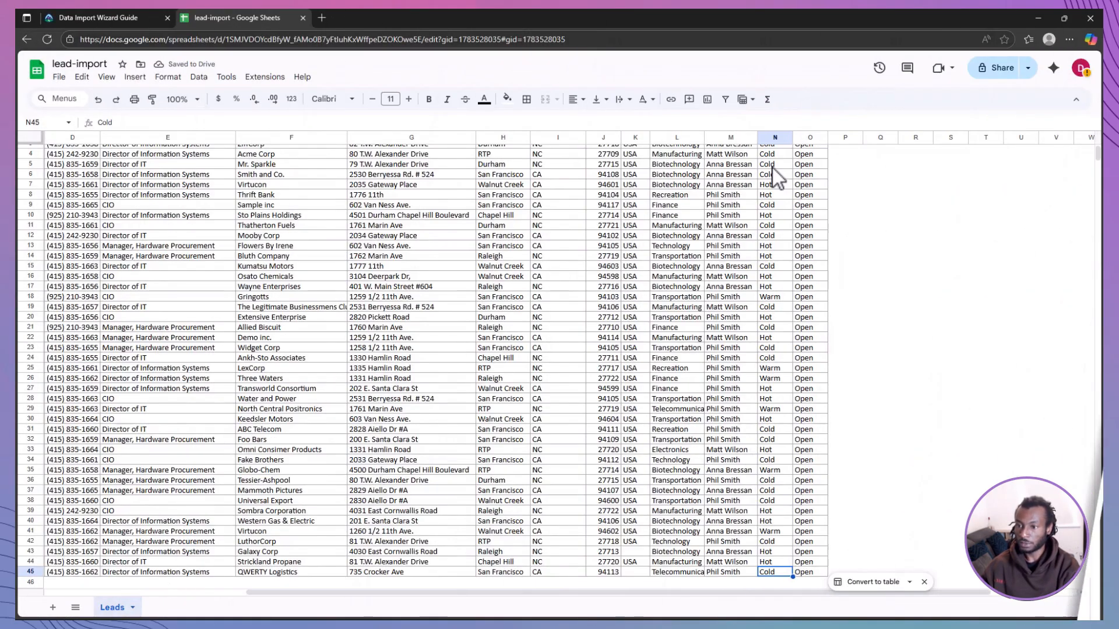
pyautogui.press('Left')
pyautogui.press('Left')
pyautogui.press('Left')
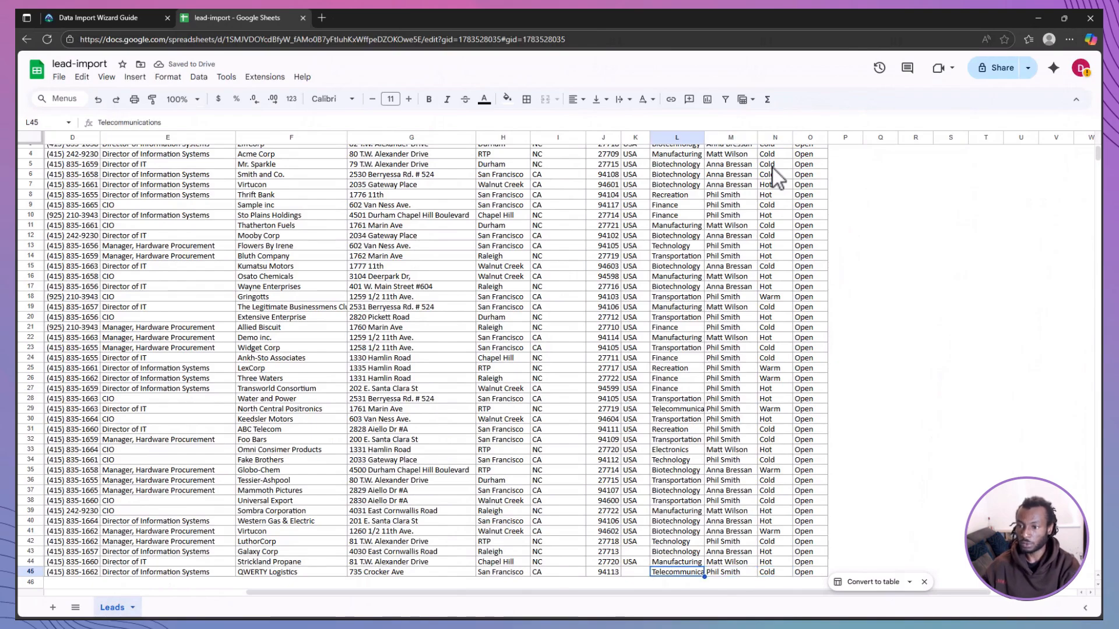
pyautogui.write('USA')
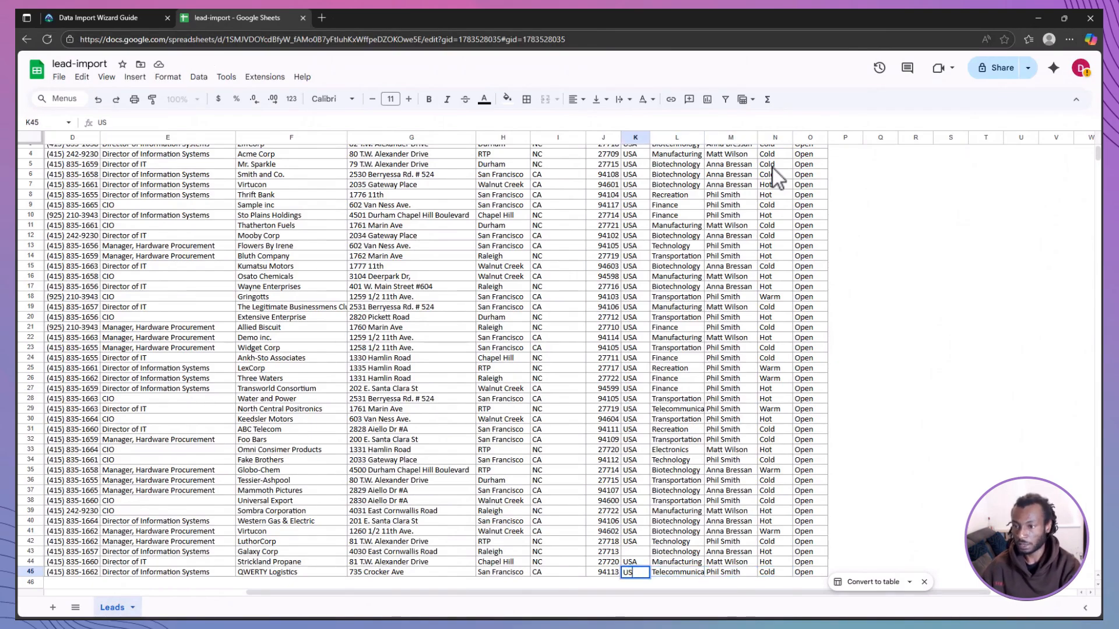
pyautogui.press('Up')
pyautogui.press('Up')
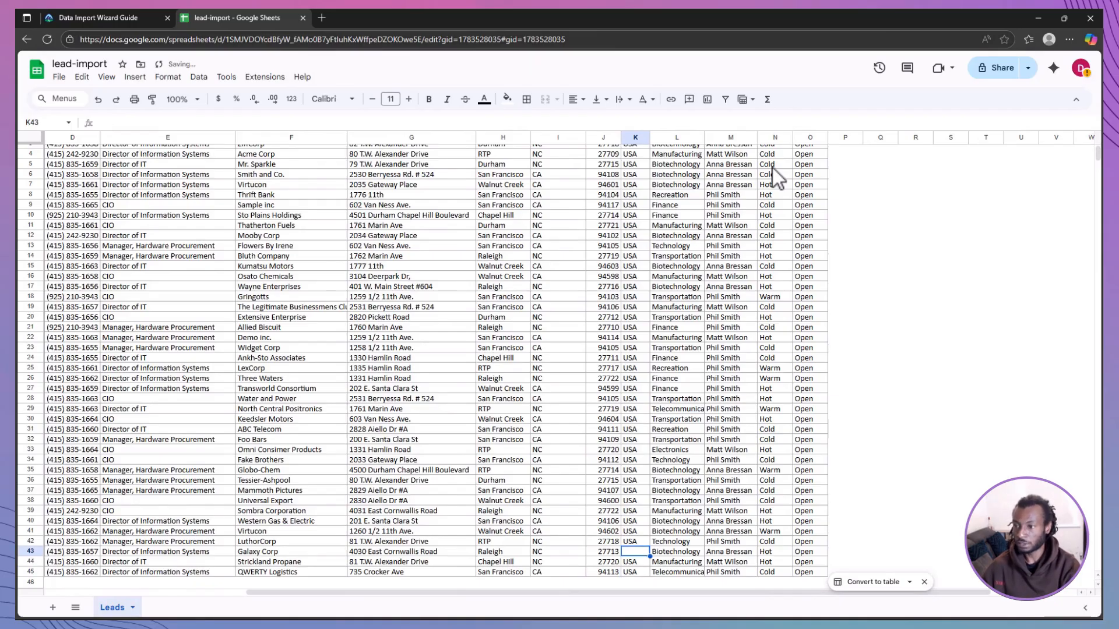
pyautogui.write('USA')
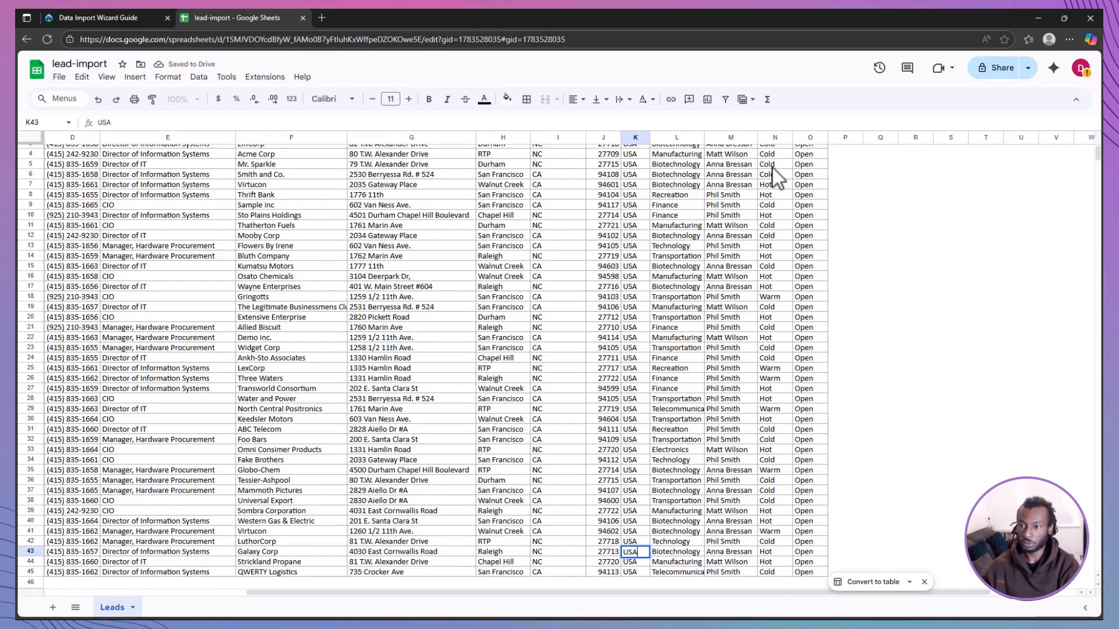
# Step: Review all rows and columns of the lead data for remaining blanks and inconsistent values
pyautogui.scroll(1, 772, 173)
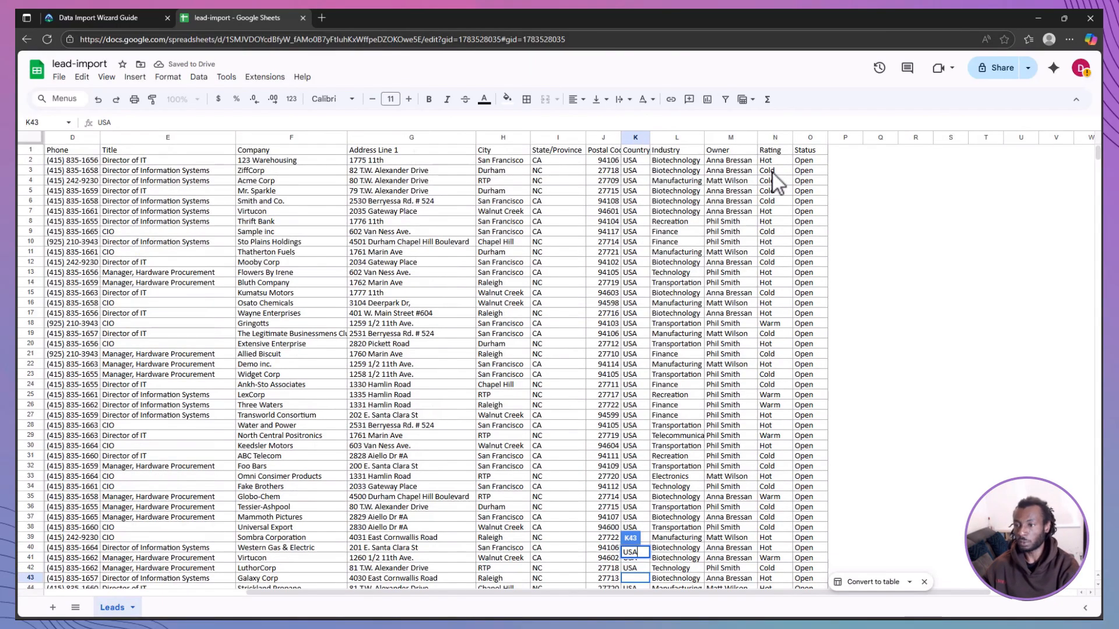
pyautogui.hscroll(-4, 773, 173)
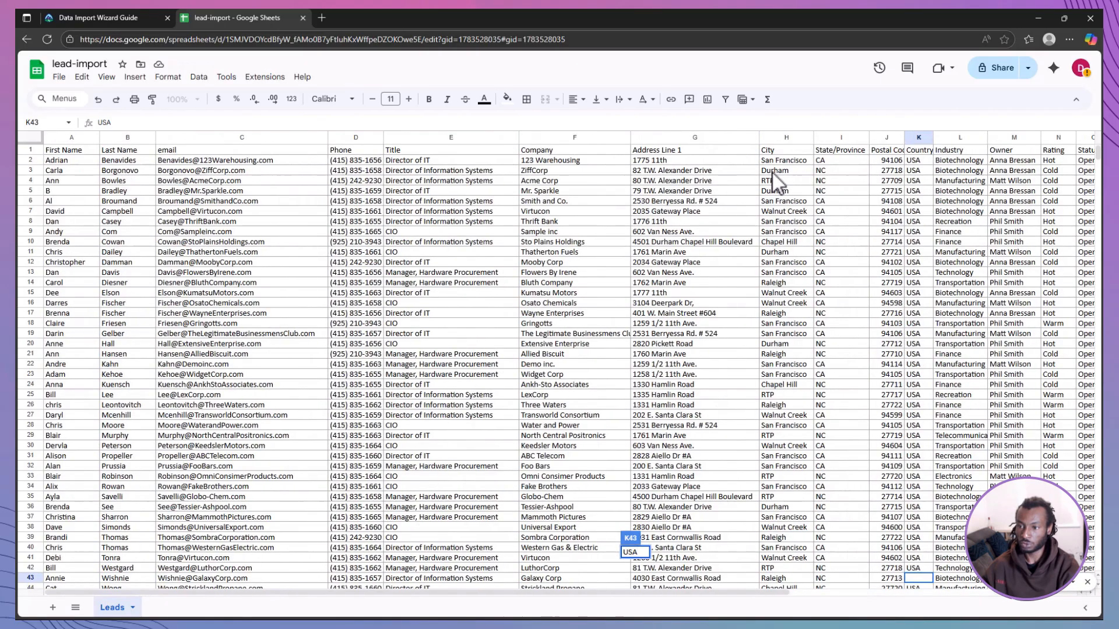
pyautogui.scroll(-4, 772, 173)
pyautogui.scroll(4, 772, 173)
pyautogui.hscroll(2, 773, 172)
pyautogui.scroll(-4, 772, 173)
pyautogui.scroll(4, 772, 172)
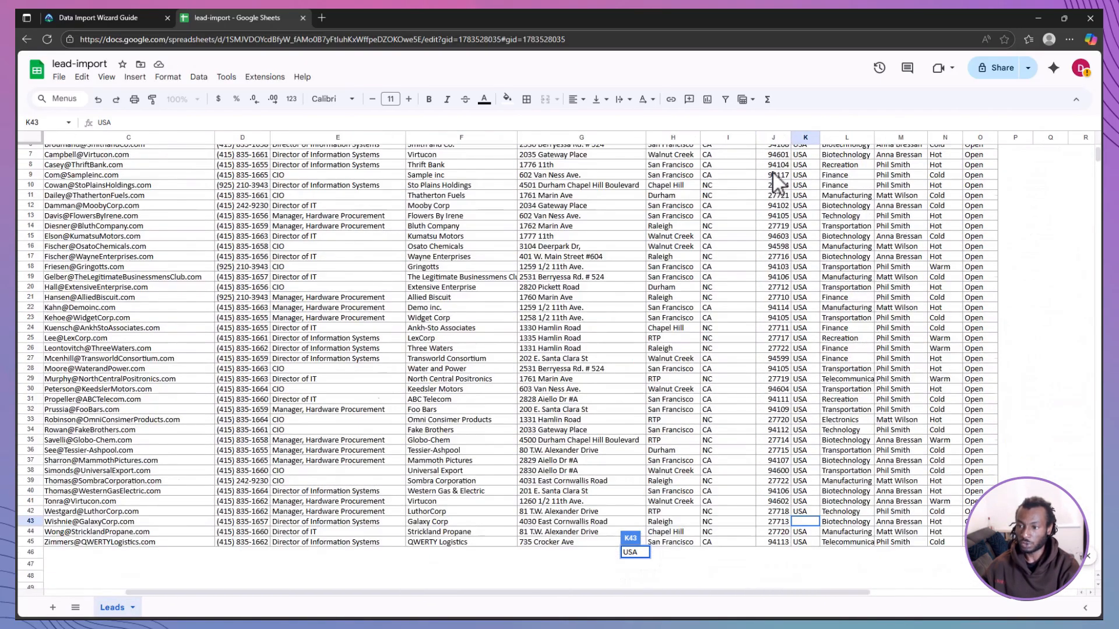
pyautogui.hscroll(2, 773, 172)
pyautogui.scroll(-4, 773, 173)
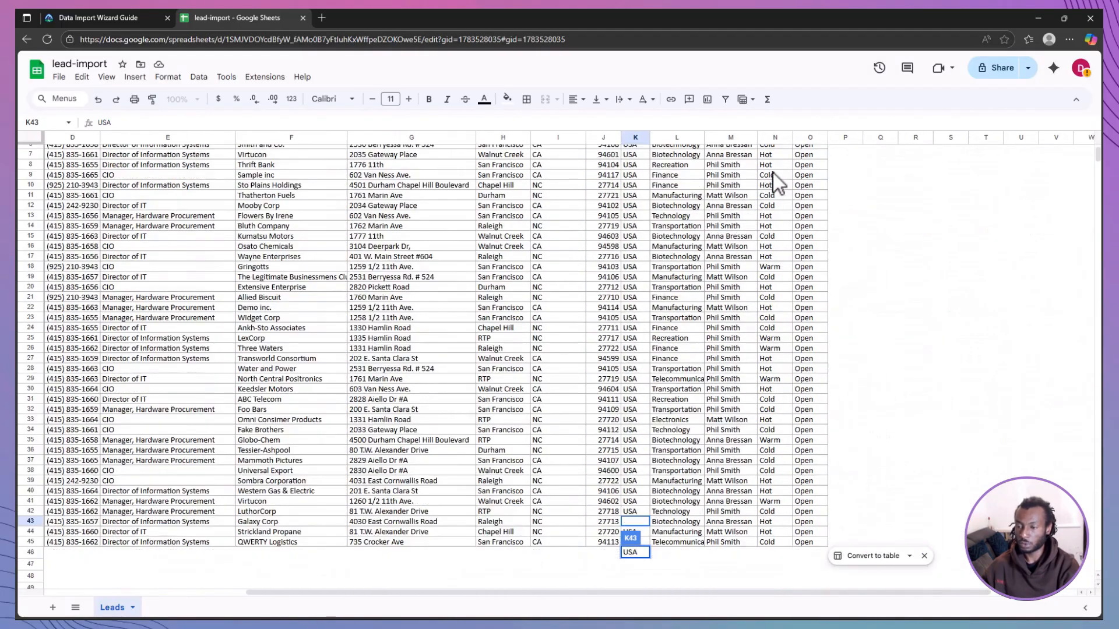
pyautogui.scroll(4, 774, 173)
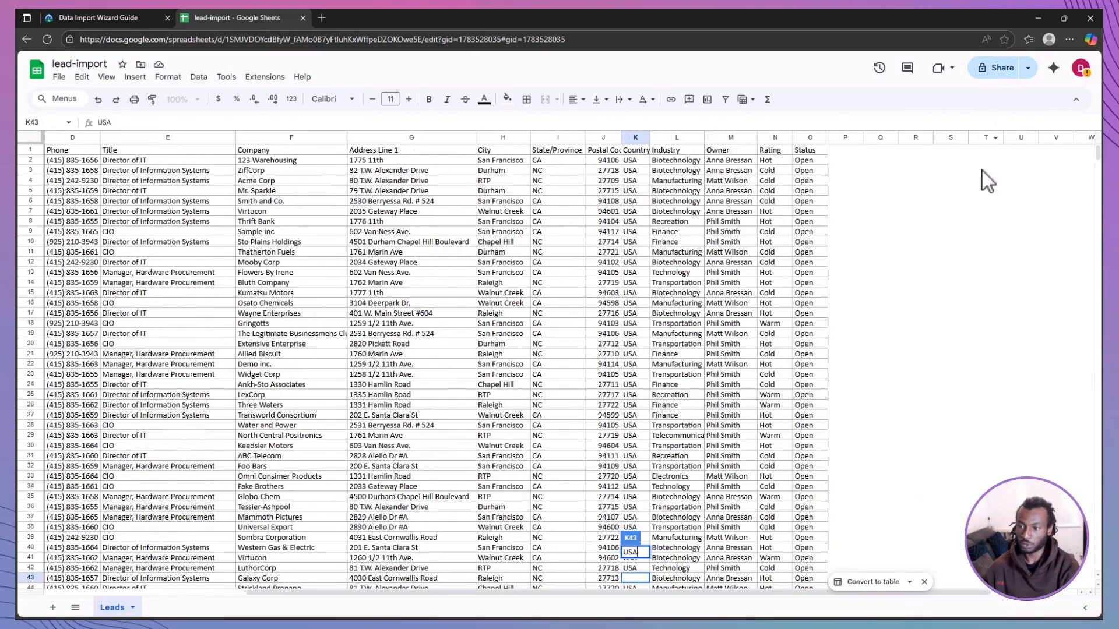
# Step: Commit the pending Country entry and download the Leads sheet as a Comma Separated Values (.csv) file
pyautogui.click(960, 201)
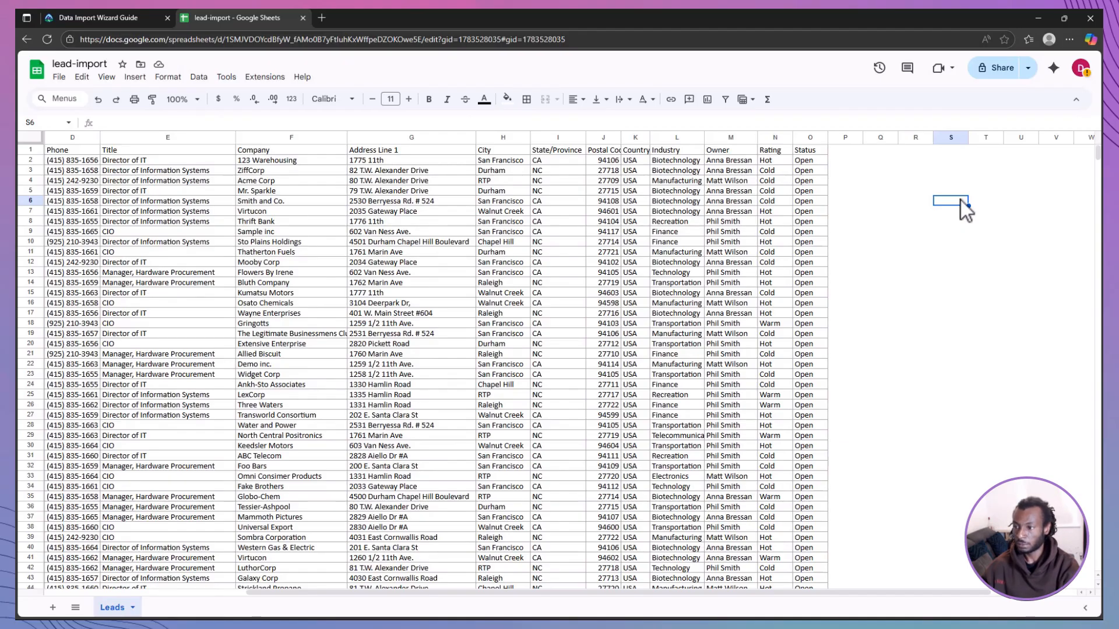
pyautogui.hscroll(-5, 742, 254)
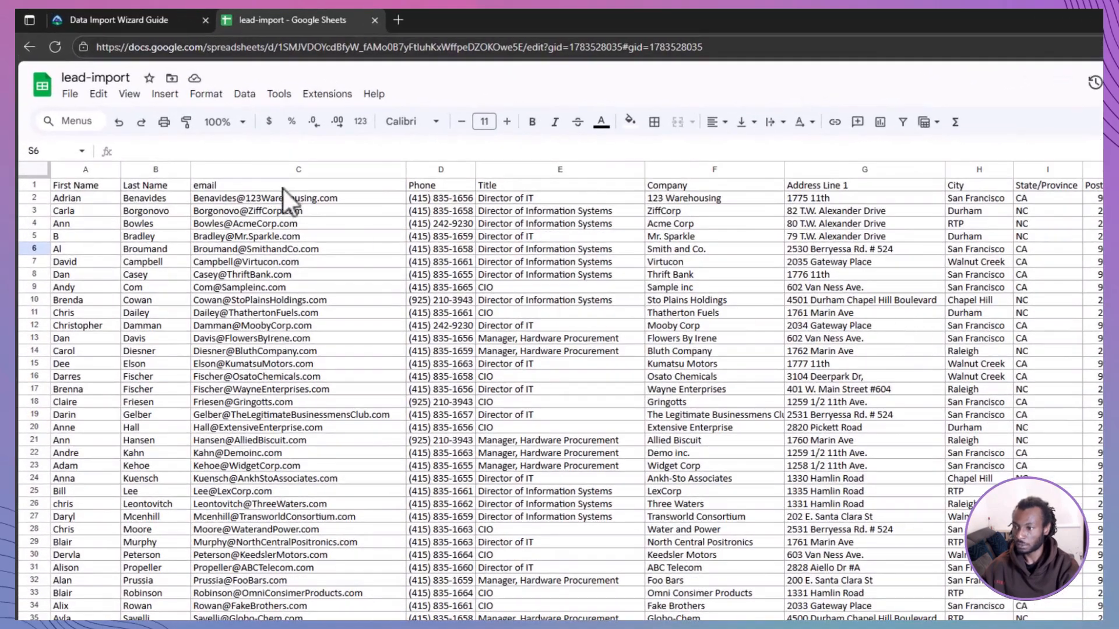
pyautogui.click(72, 95)
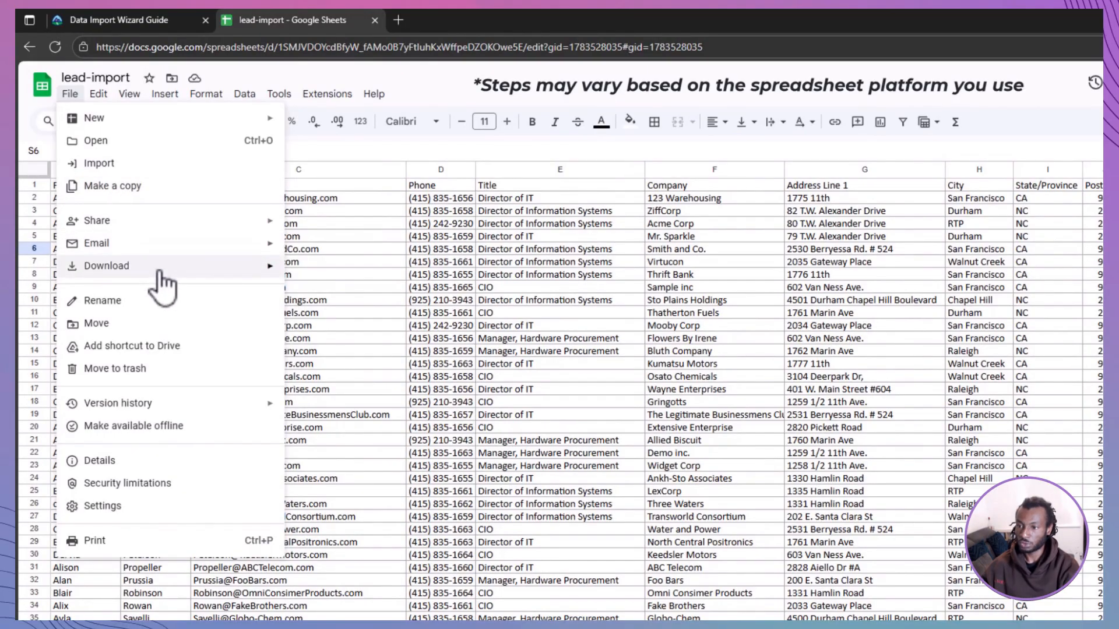
pyautogui.moveTo(160, 272)
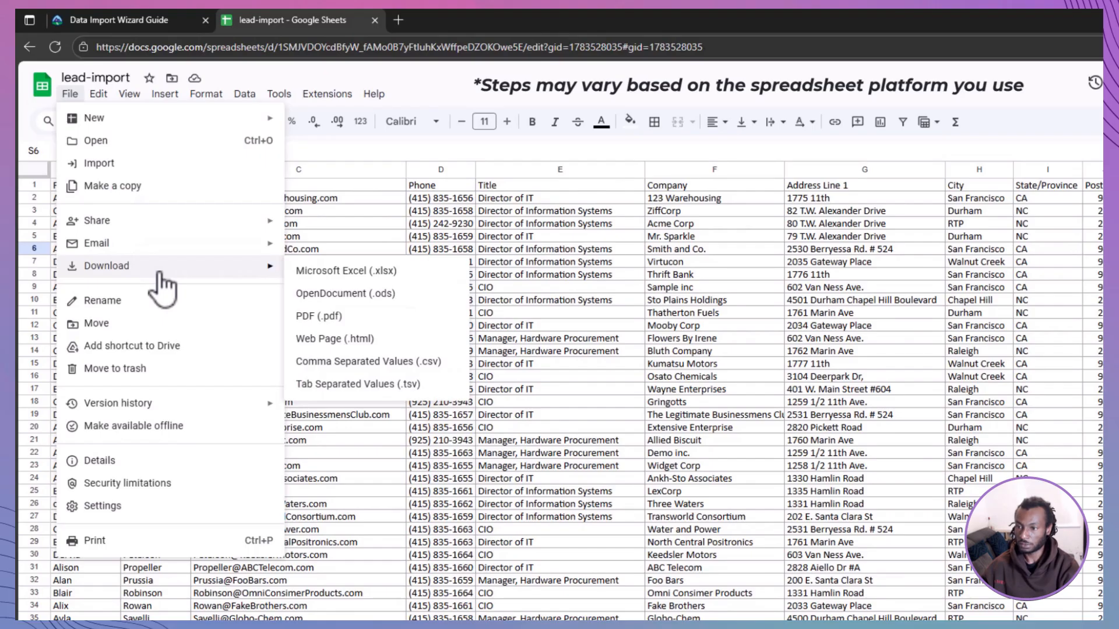
pyautogui.click(352, 370)
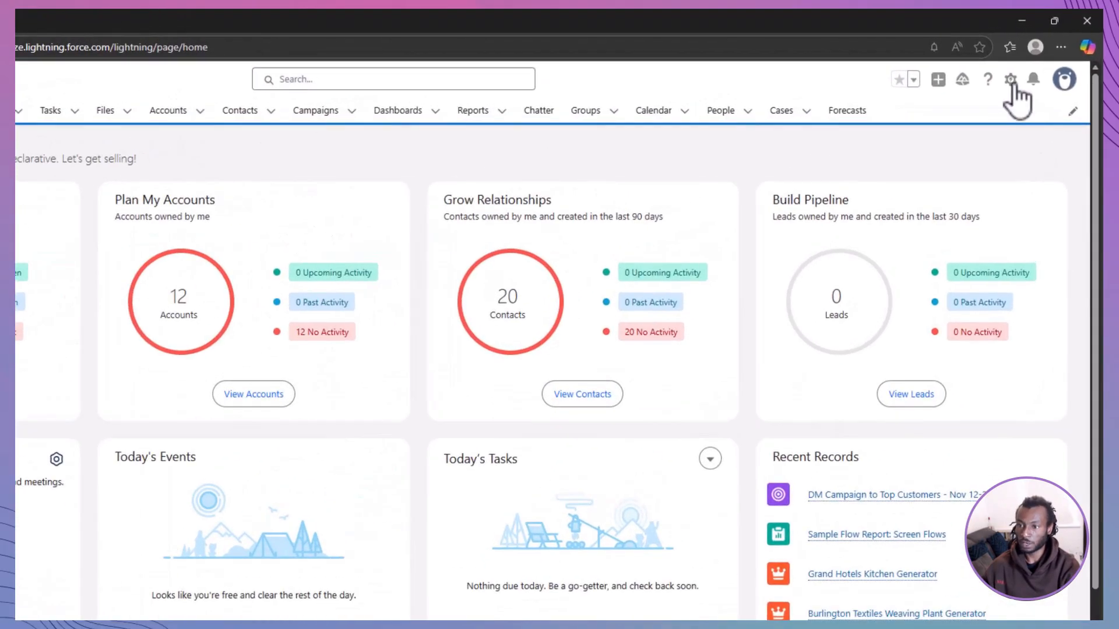
# Step: In Salesforce Setup, find the Data Import Wizard and launch it
pyautogui.click(1029, 65)
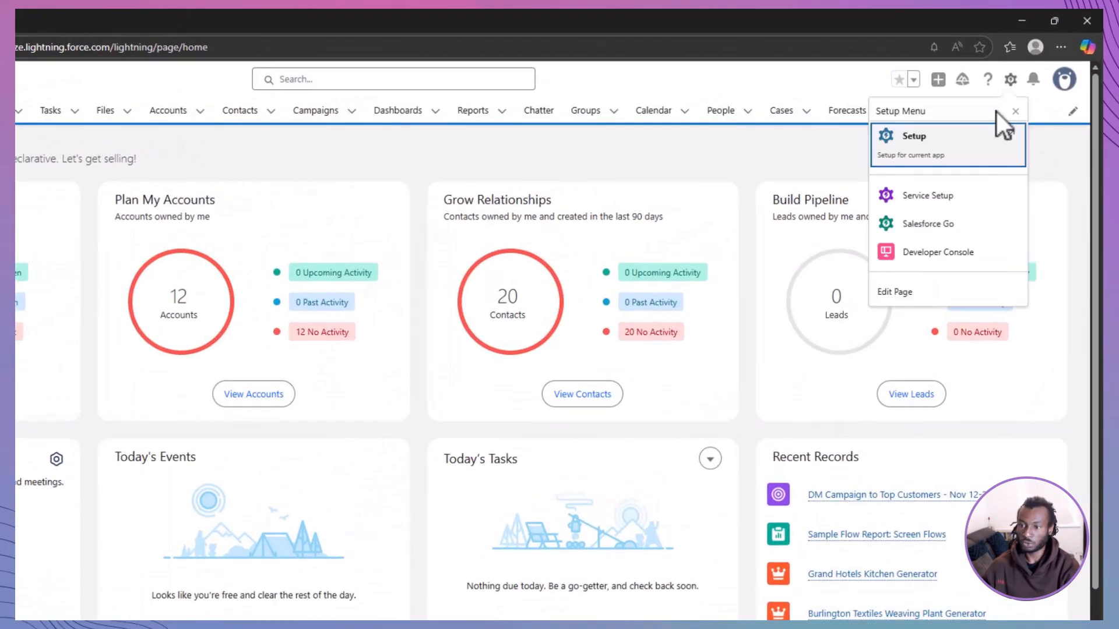
pyautogui.click(977, 143)
pyautogui.click(155, 146)
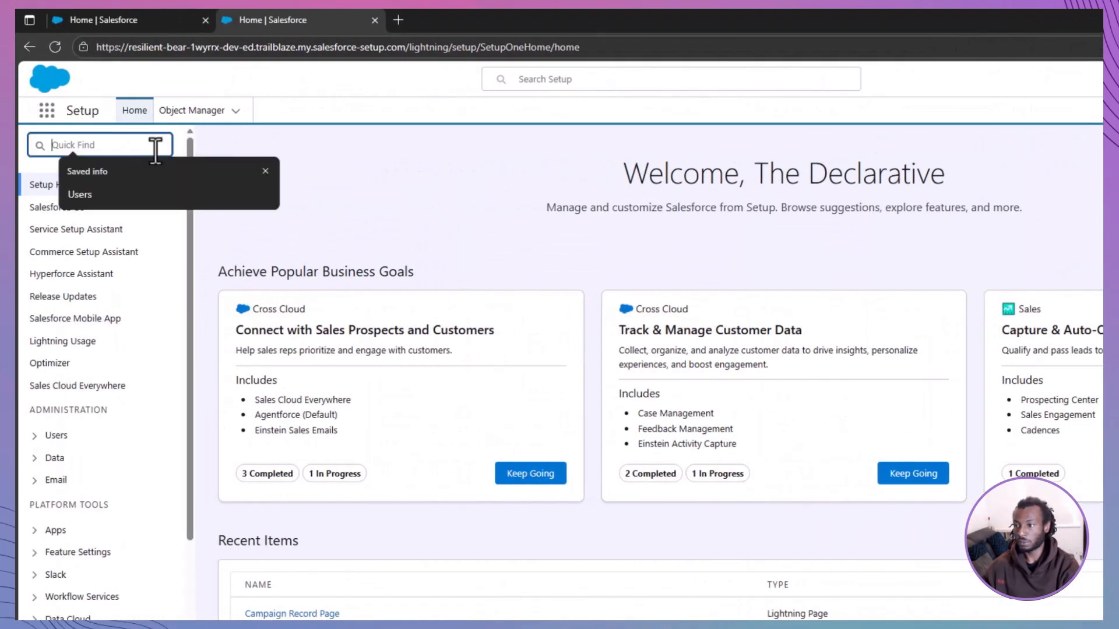
pyautogui.write('Data Im')
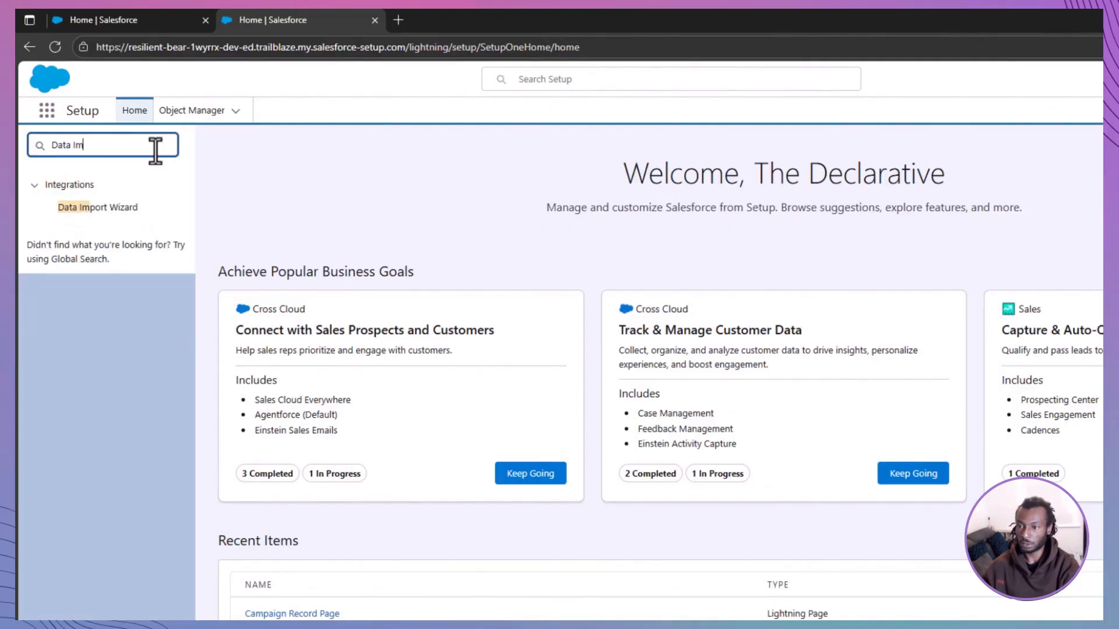
pyautogui.click(122, 207)
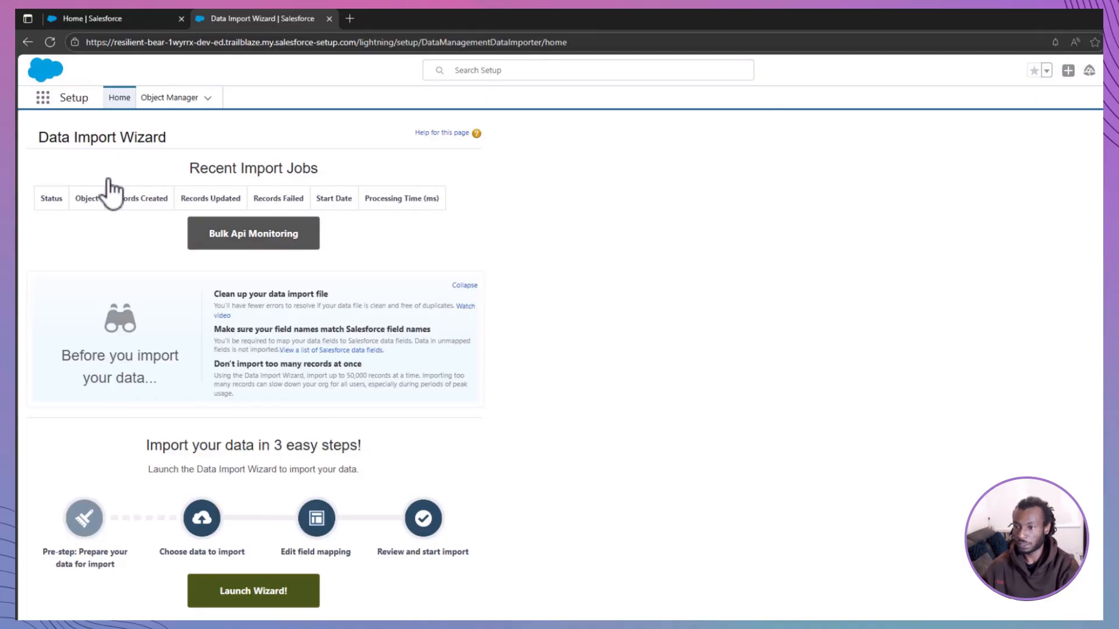
pyautogui.click(256, 599)
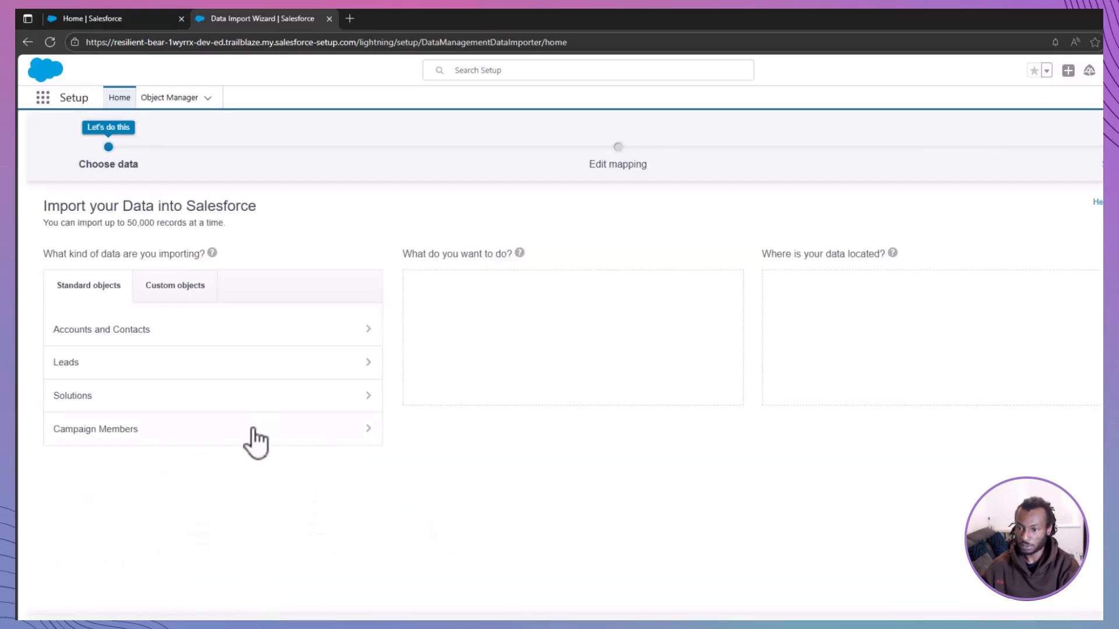
# Step: Choose to add new Leads records, matching leads by Email and assigning new leads to the Web source
pyautogui.click(263, 367)
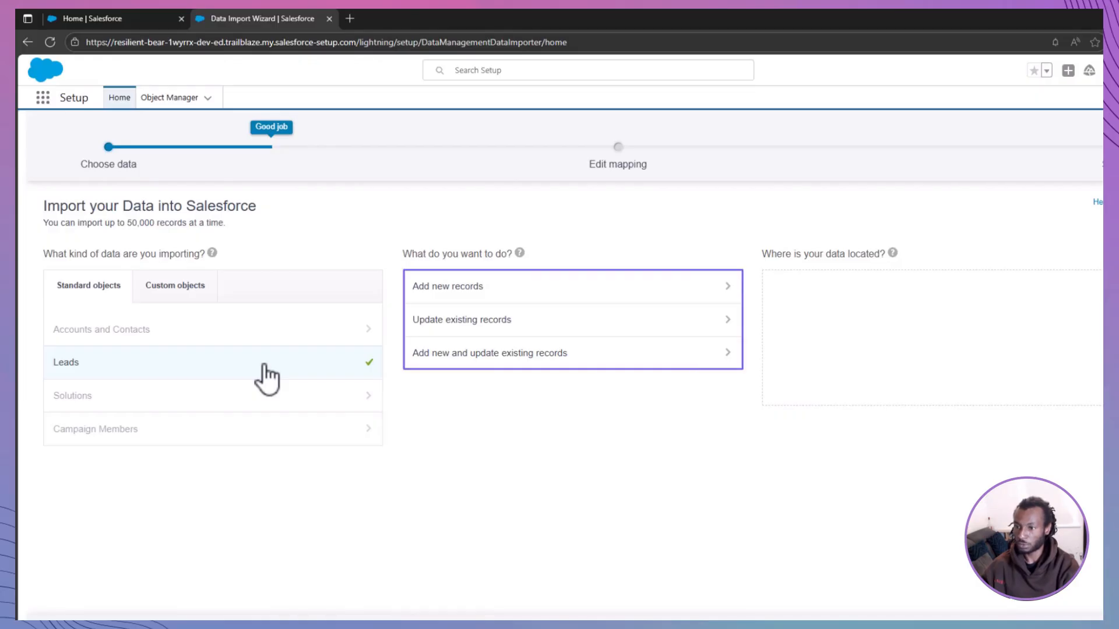
pyautogui.click(468, 288)
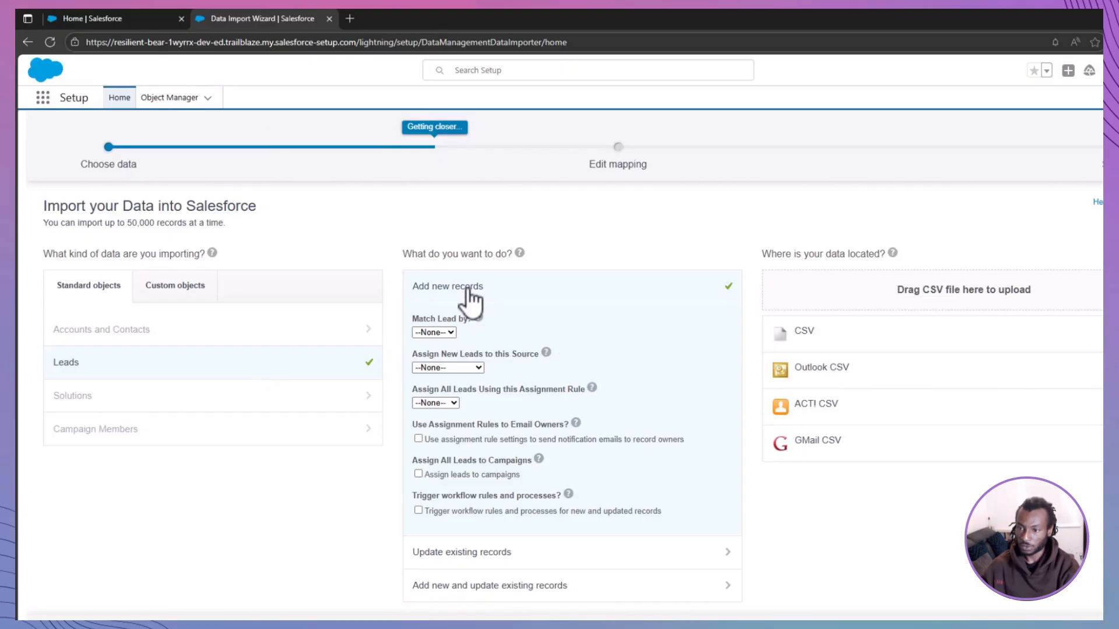
pyautogui.click(449, 332)
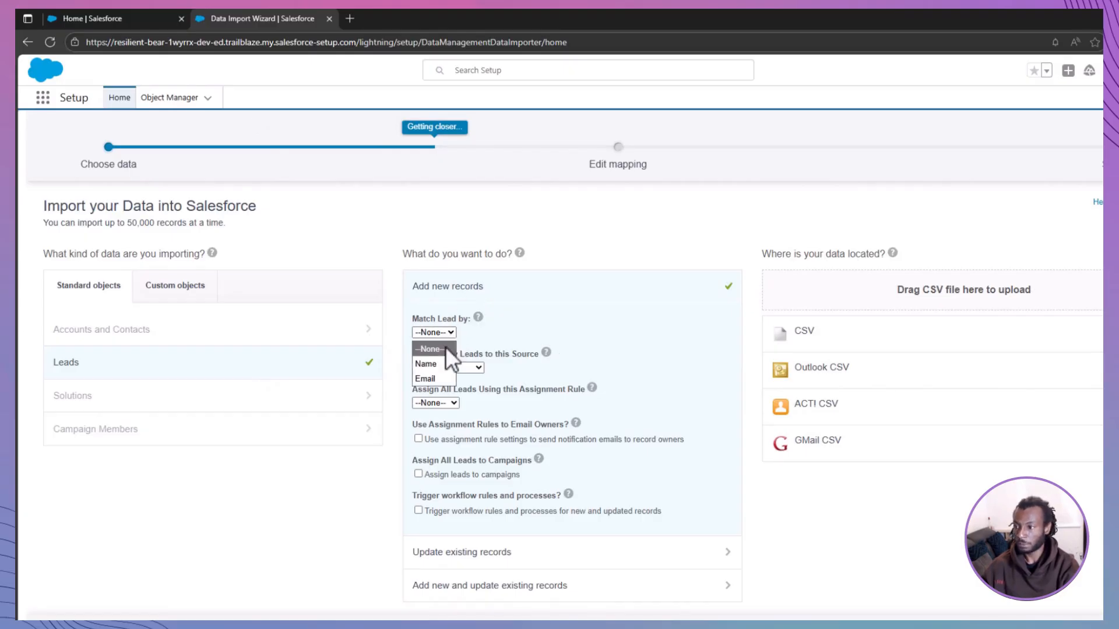
pyautogui.click(444, 380)
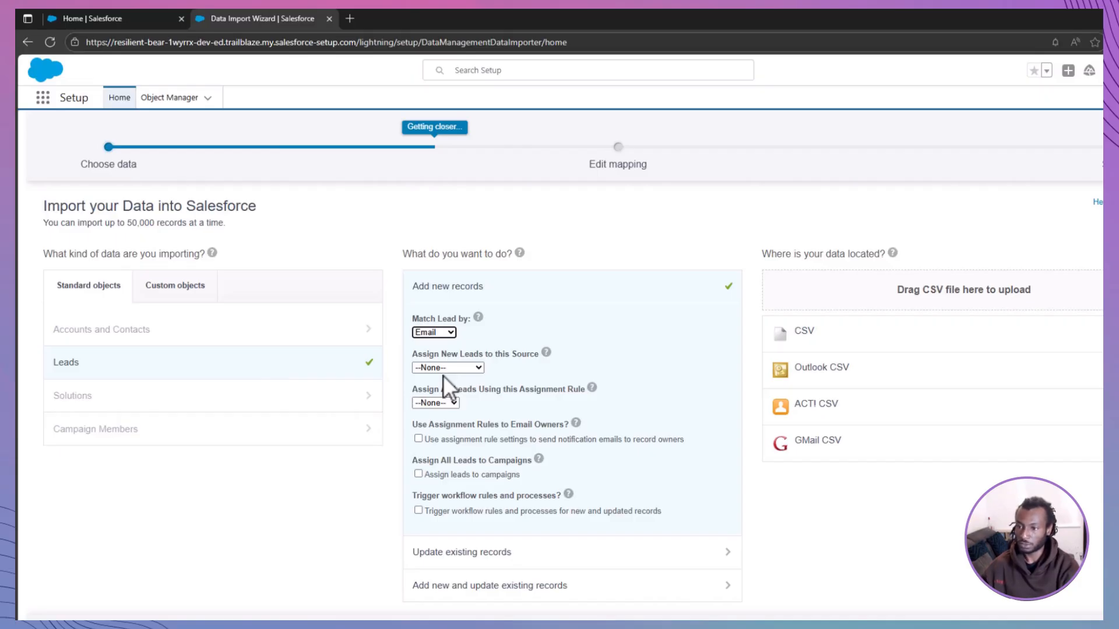
pyautogui.click(446, 368)
pyautogui.click(446, 379)
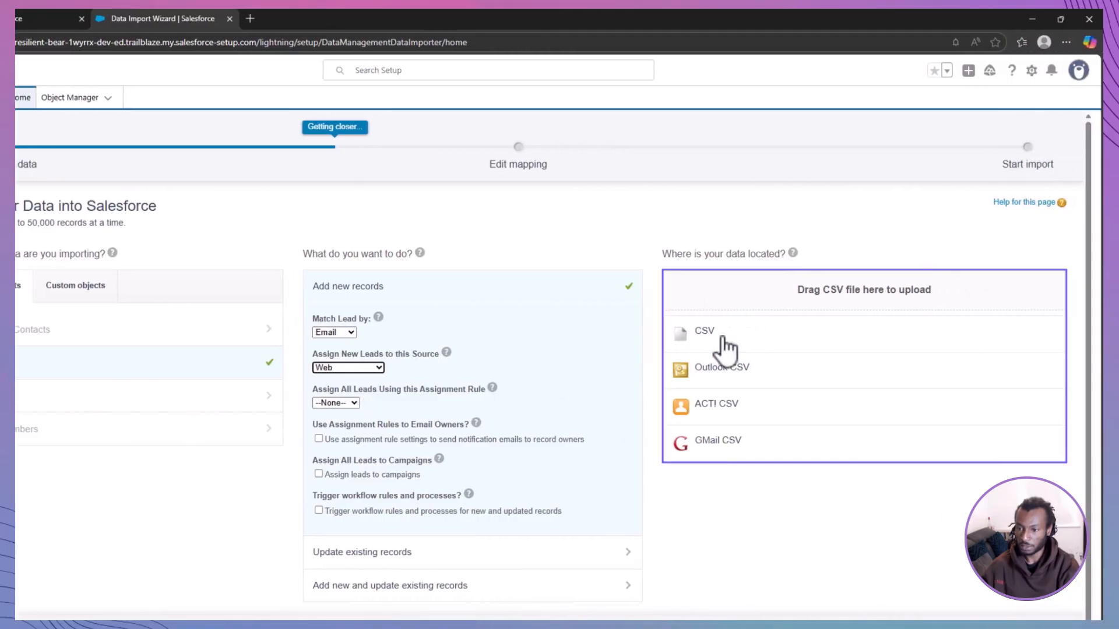
# Step: Choose CSV as the data source and load the lead-import - Leads file from Downloads
pyautogui.click(724, 339)
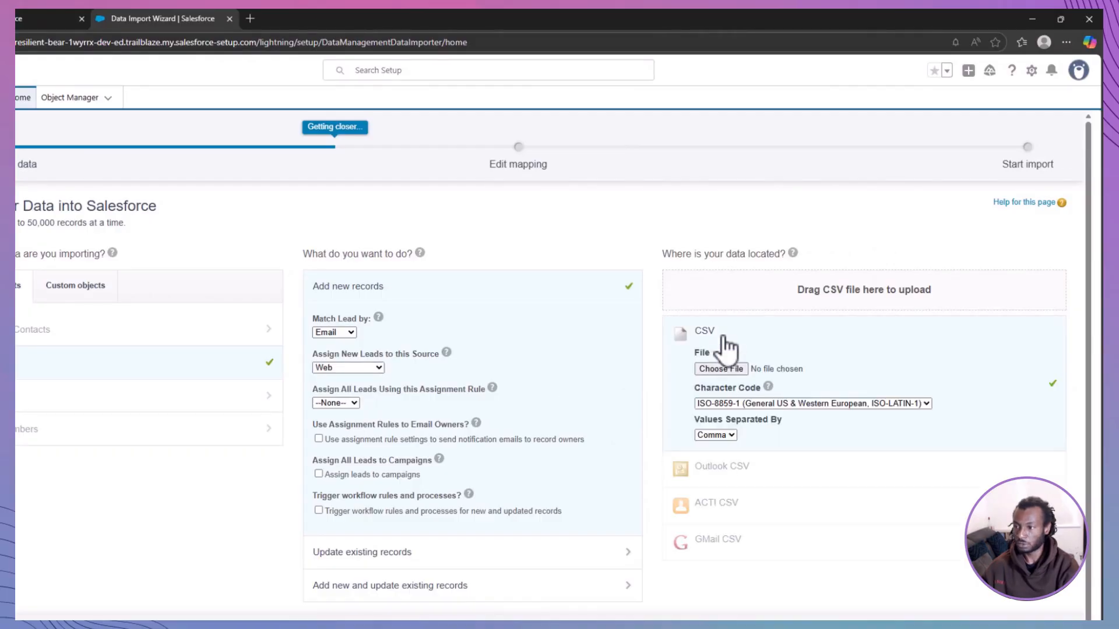
pyautogui.click(724, 369)
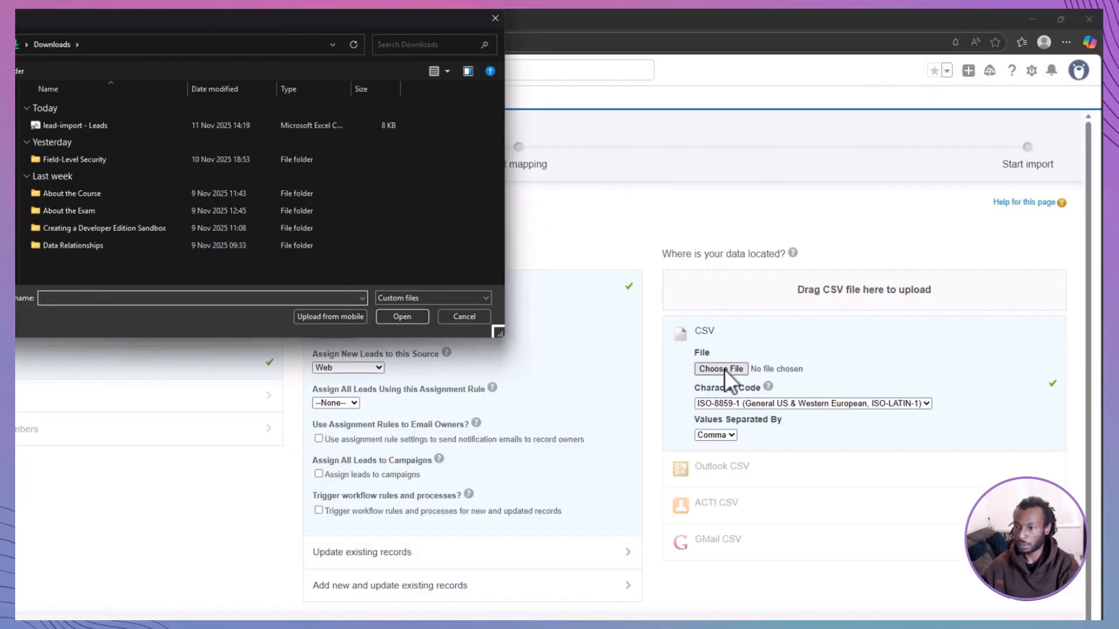
pyautogui.click(320, 124)
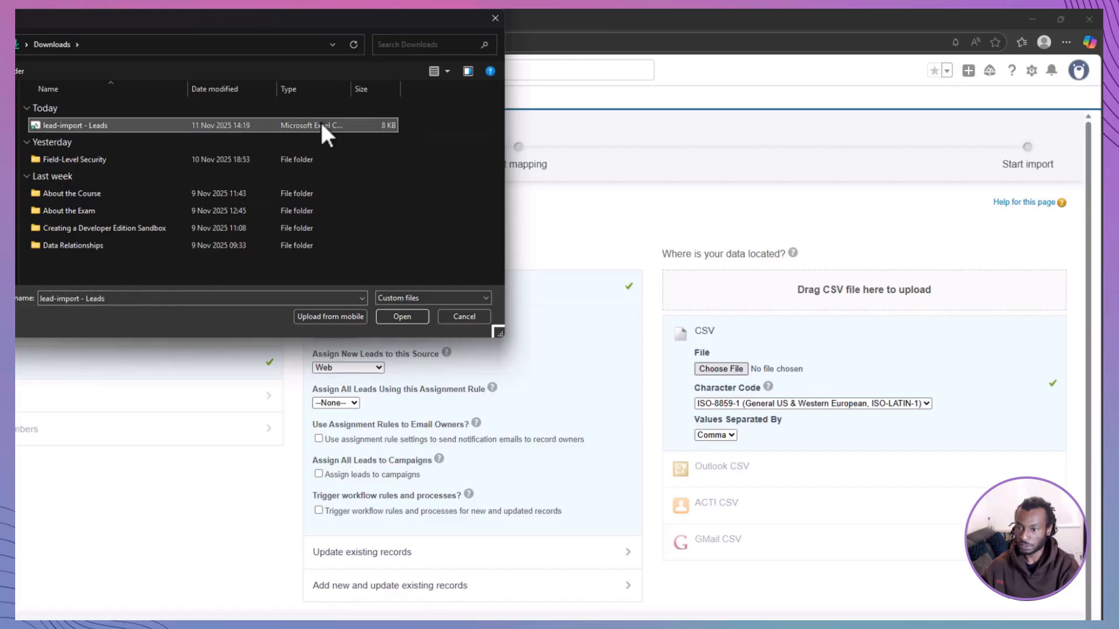
pyautogui.click(413, 316)
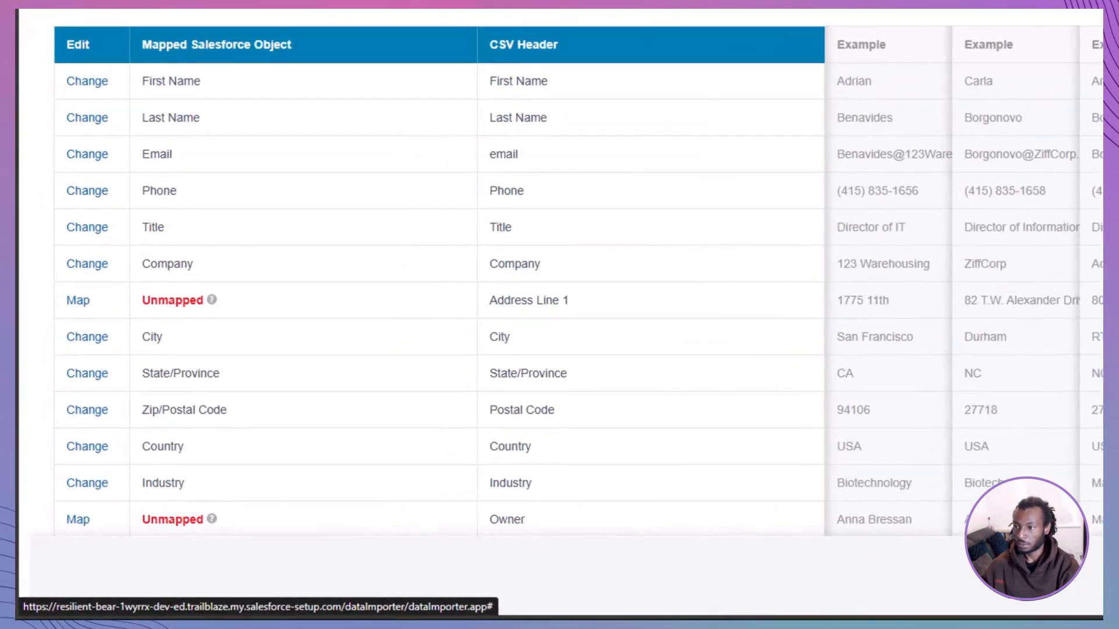
# Step: Map the unmapped Address Line 1 CSV header to the Street field
pyautogui.click(77, 300)
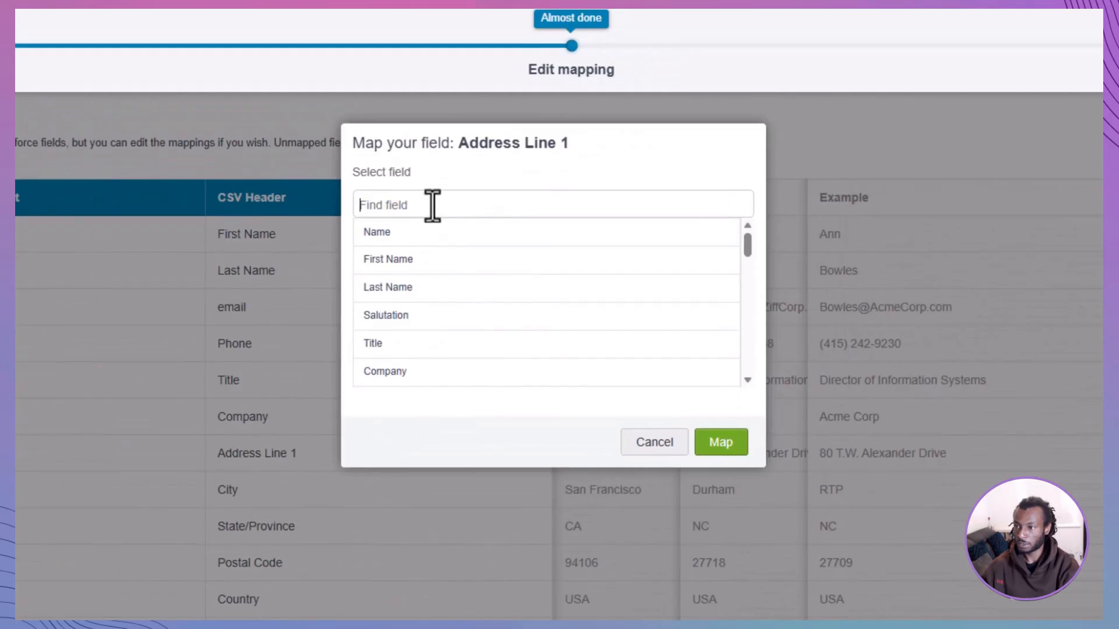
pyautogui.write('street')
pyautogui.click(385, 227)
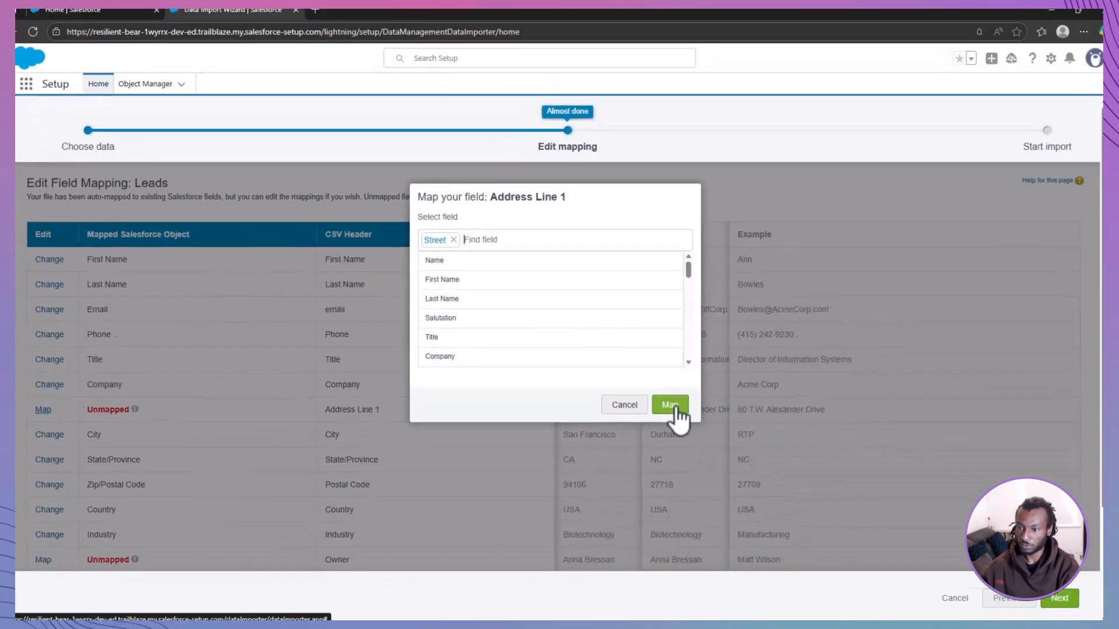
pyautogui.click(720, 446)
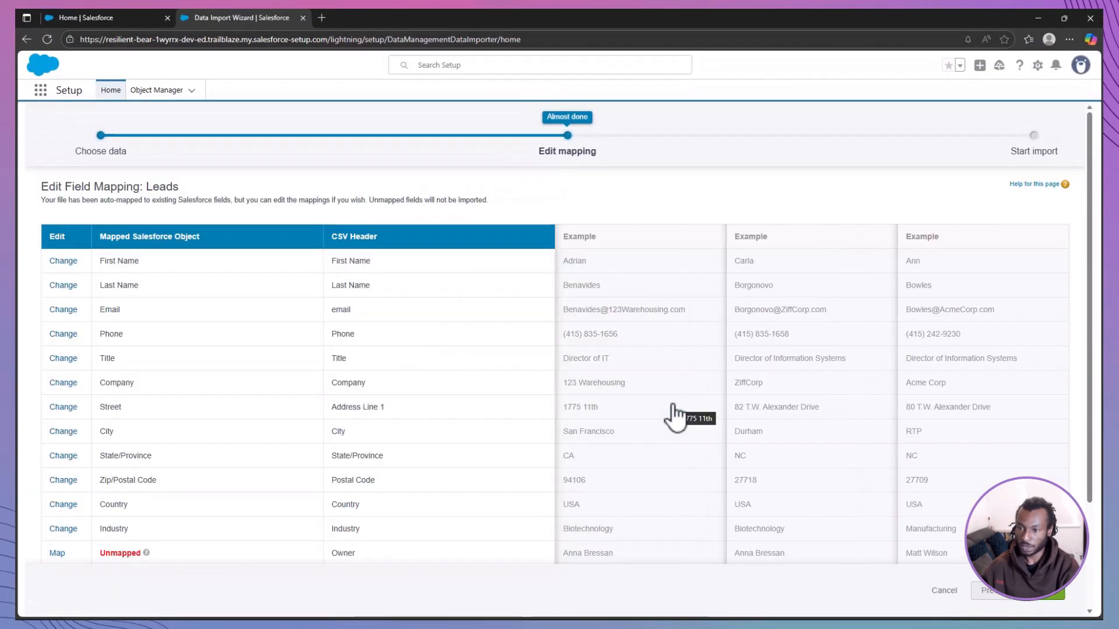
# Step: Map the unmapped Owner CSV header to the Lead Owner field
pyautogui.hotkey('ctrl', '-')
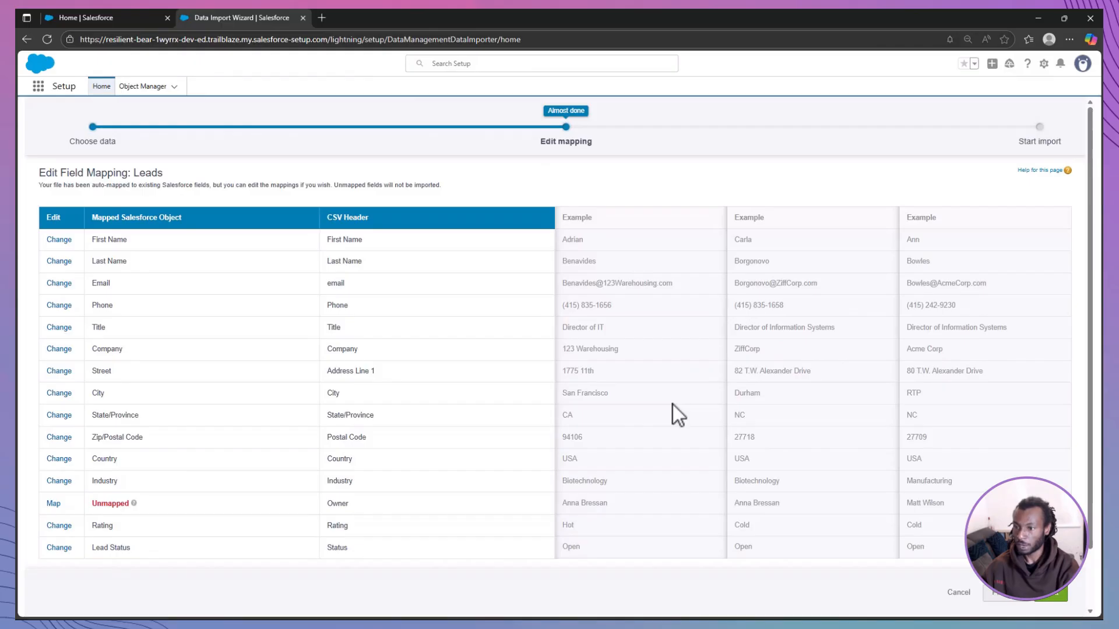
pyautogui.click(53, 503)
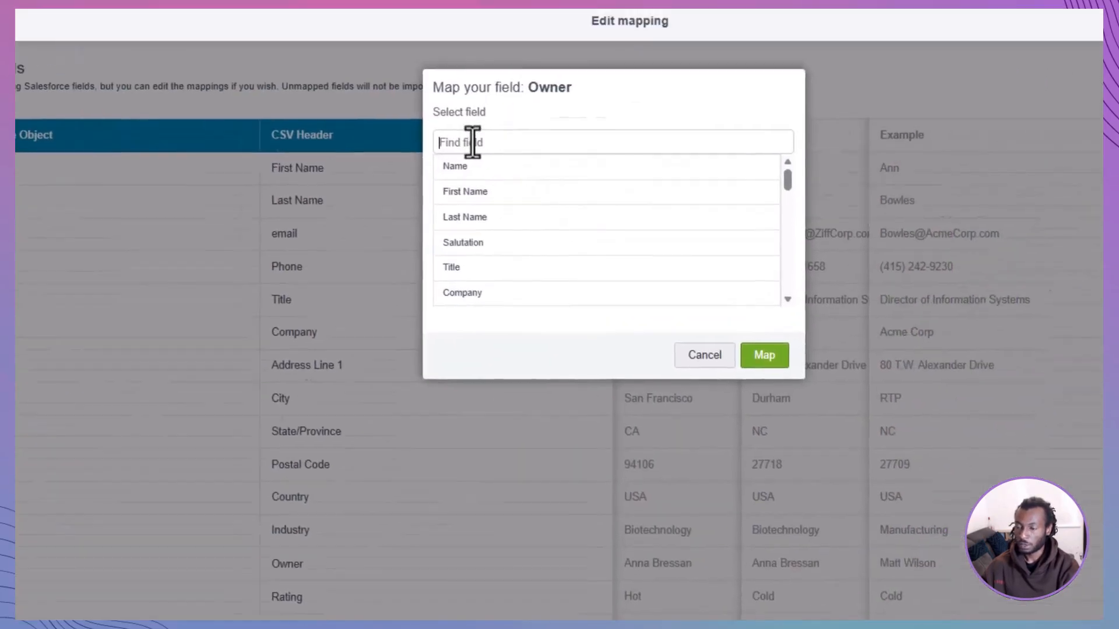
pyautogui.write('Lead')
pyautogui.click(424, 210)
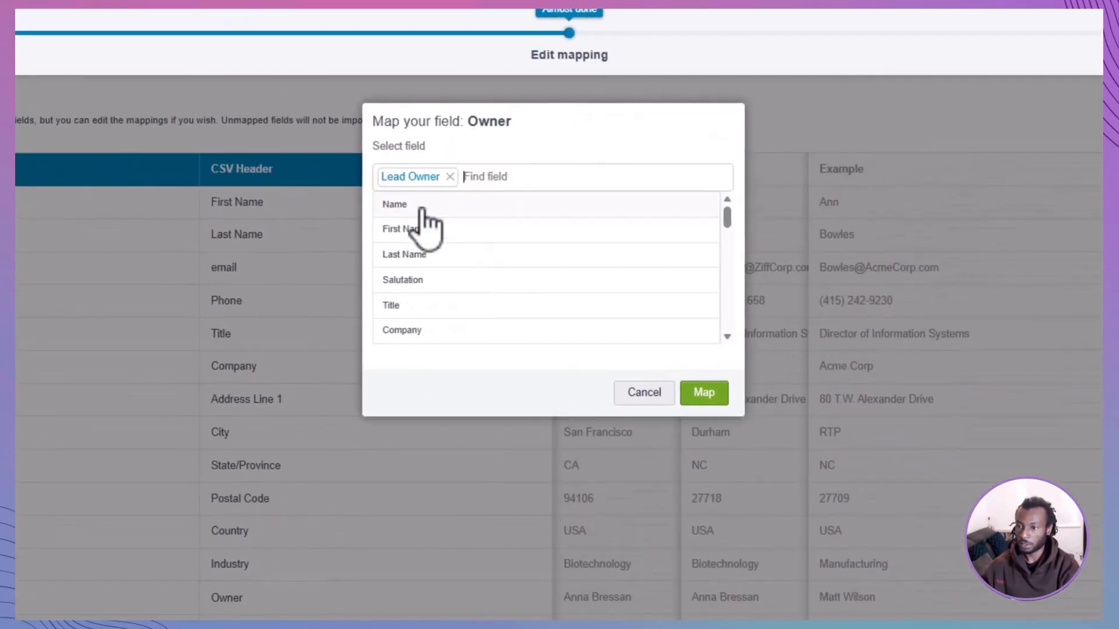
pyautogui.click(704, 389)
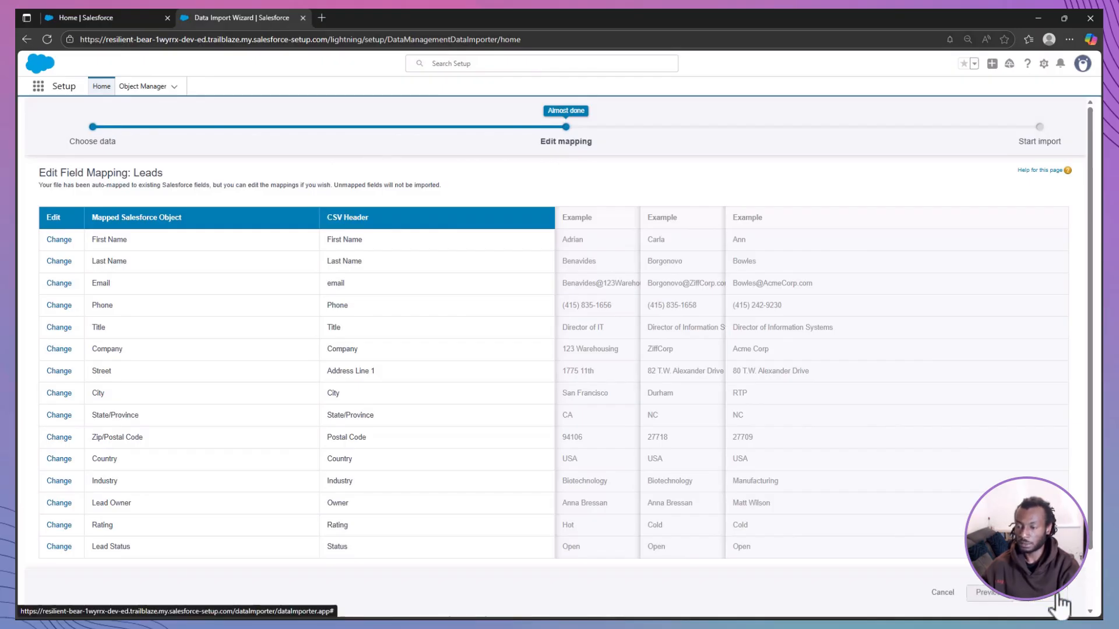
# Step: Accept the field mapping, start the leads import, and continue to its bulk data load job status
pyautogui.click(1056, 601)
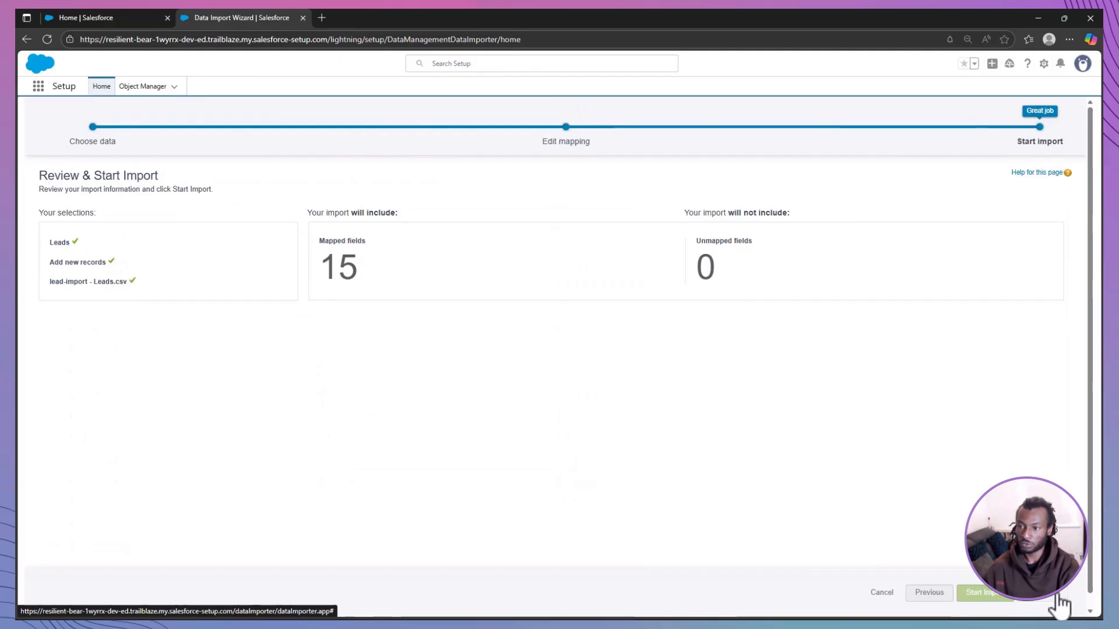
pyautogui.click(1058, 602)
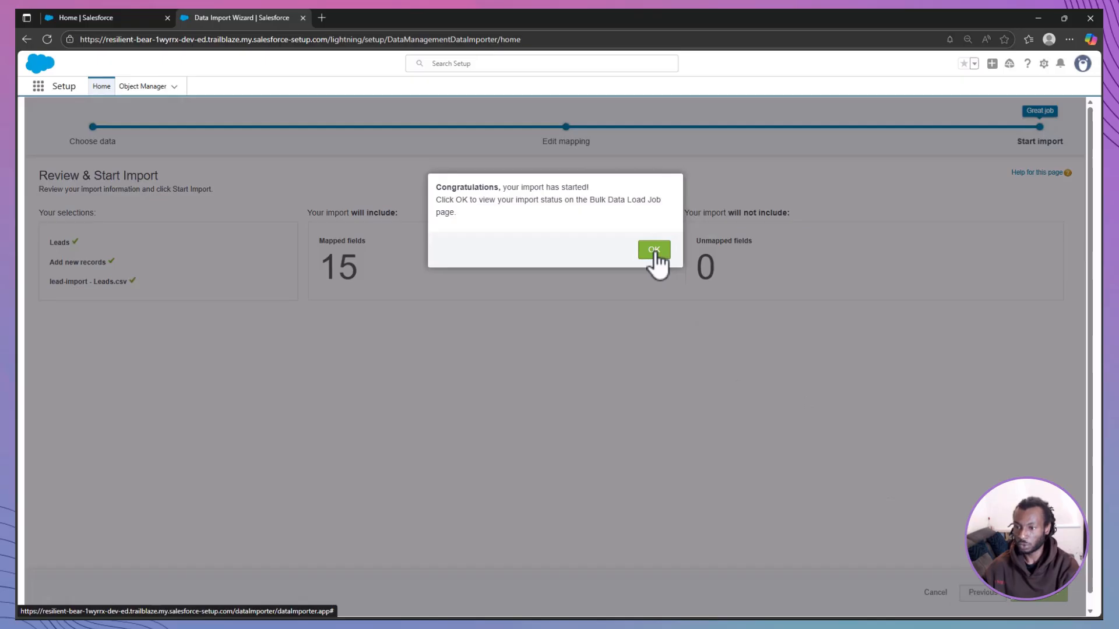
pyautogui.click(654, 251)
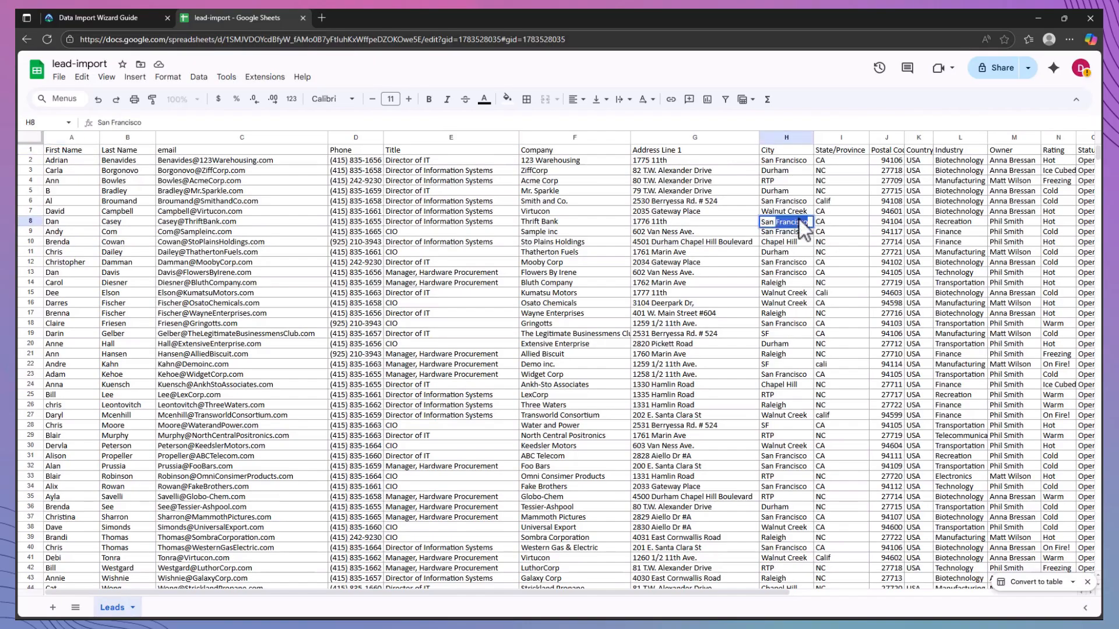
# Step: In the lead-import sheet, replace the SF City entries with San Francisco and the Cali and Calif State/Province entries with CA
pyautogui.doubleClick(783, 425)
pyautogui.click(840, 201)
pyautogui.click(850, 365)
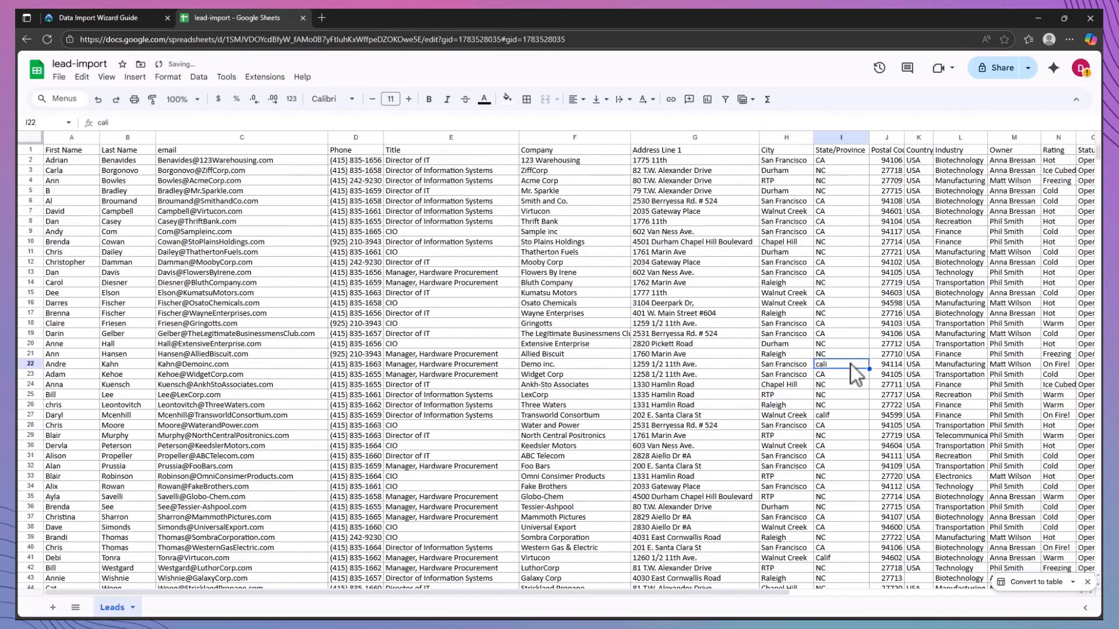
pyautogui.write('CA')
pyautogui.click(849, 415)
pyautogui.write('CA')
pyautogui.click(851, 558)
pyautogui.write('CA')
pyautogui.press('Return')
# Step: Replace the Ice Cubed and Freezing entries in the Rating column with Cold
pyautogui.hscroll(3, 851, 559)
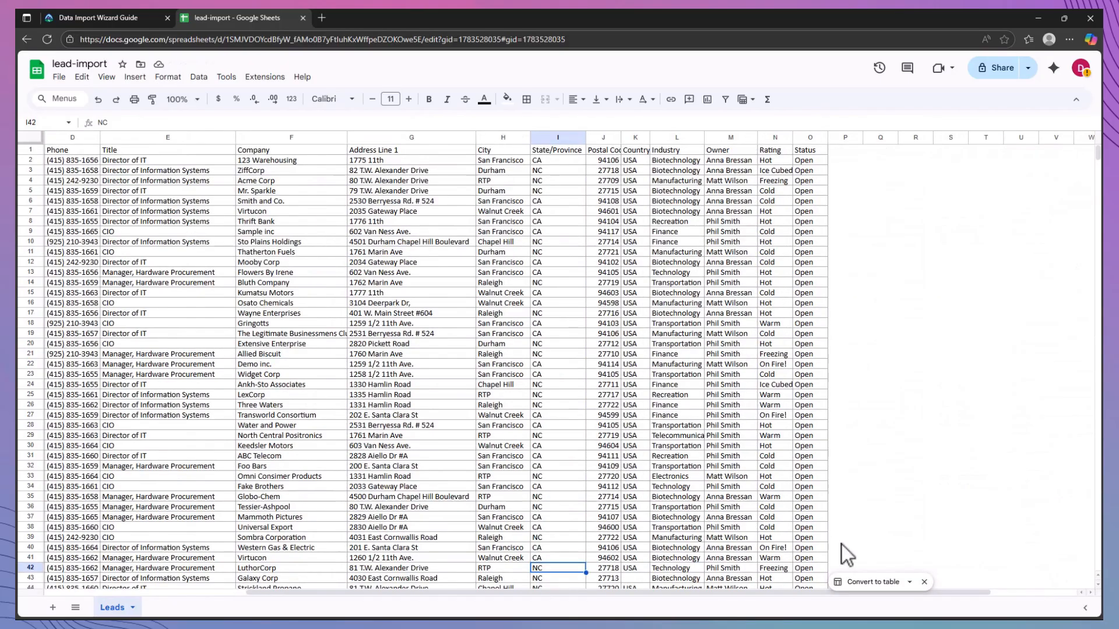
pyautogui.click(775, 170)
pyautogui.write('Cold')
pyautogui.click(774, 354)
pyautogui.write('Cold')
pyautogui.click(775, 385)
pyautogui.write('Cold')
pyautogui.click(775, 568)
pyautogui.write('Cold')
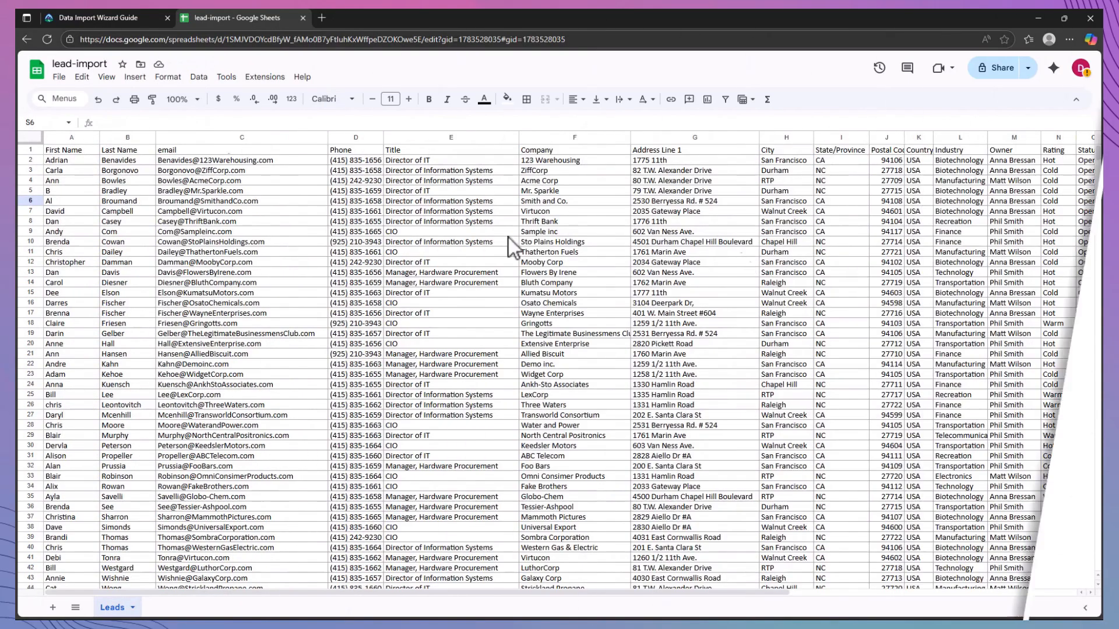
# Step: Download the cleaned Leads sheet as a Comma Separated Values (.csv) file
pyautogui.click(59, 76)
pyautogui.moveTo(130, 226)
pyautogui.click(282, 291)
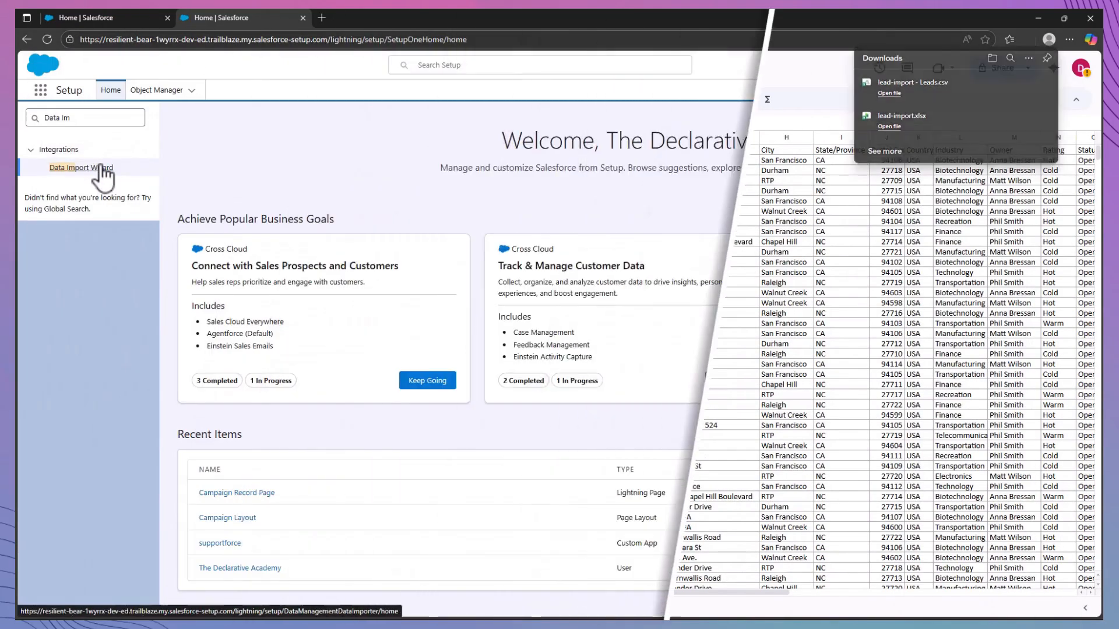
# Step: Launch the Data Import Wizard in Salesforce Setup and choose to add new Leads records, matched by Email and assigned to the Web source
pyautogui.click(99, 170)
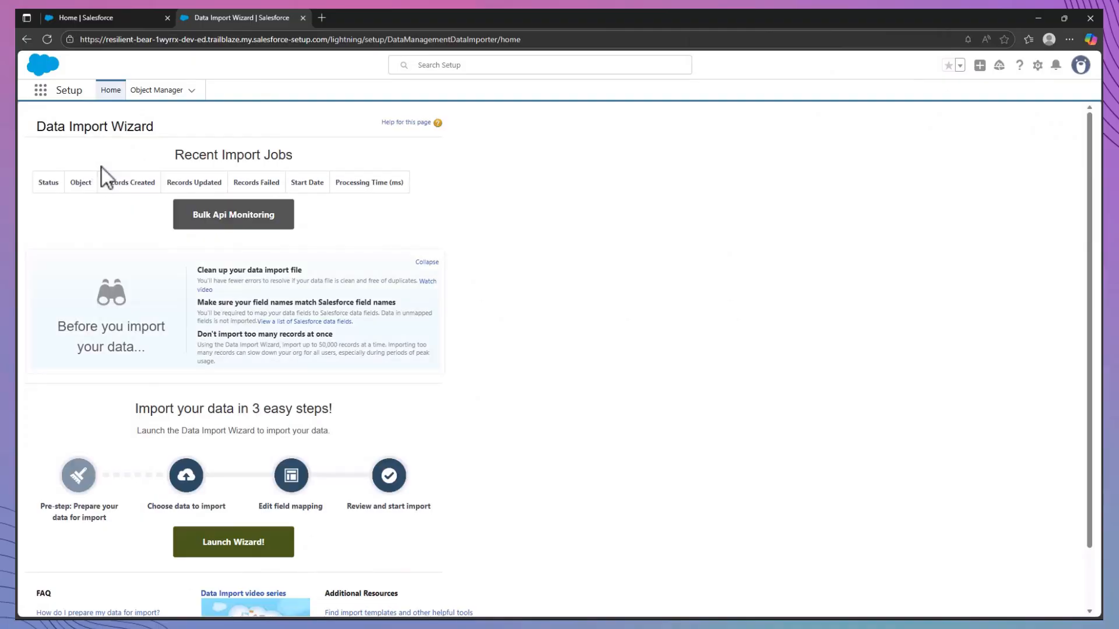
pyautogui.click(232, 552)
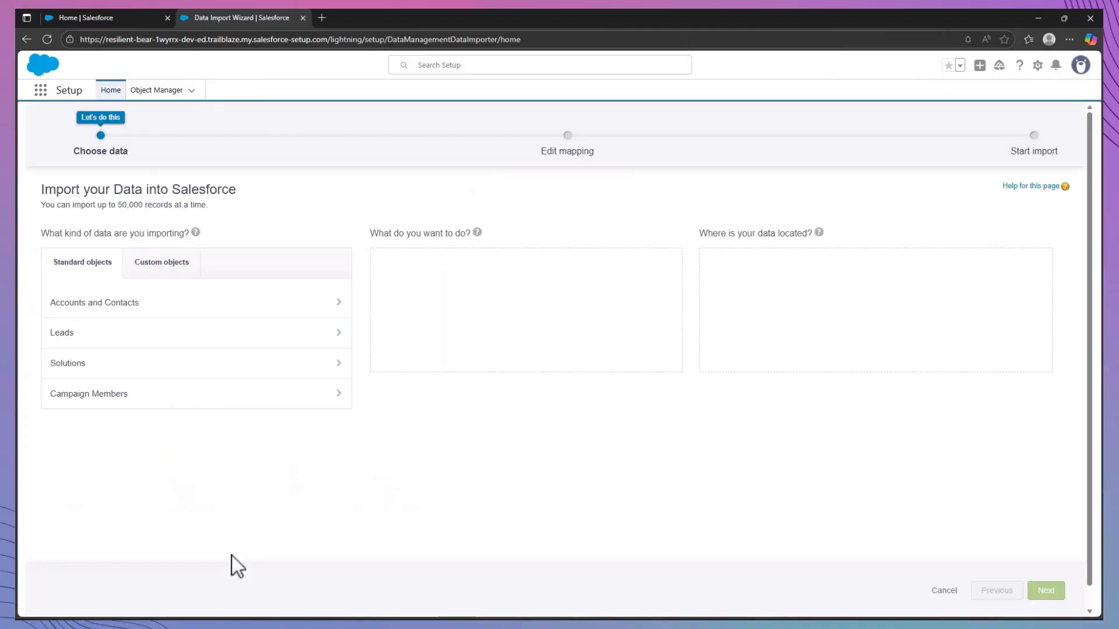
pyautogui.click(239, 335)
pyautogui.click(428, 265)
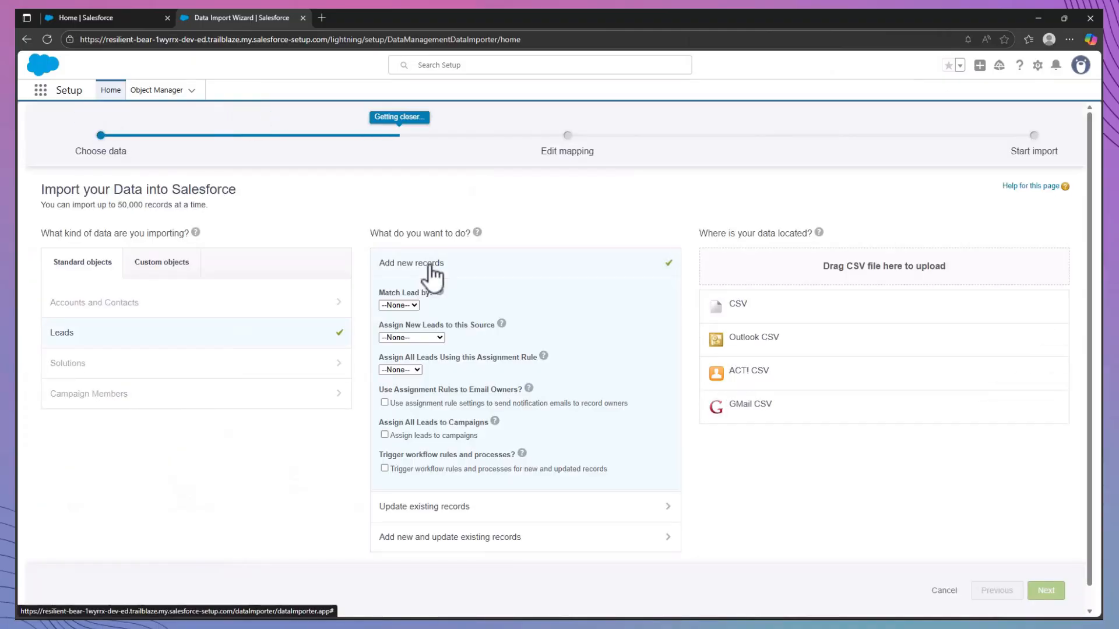
pyautogui.click(398, 305)
pyautogui.click(406, 343)
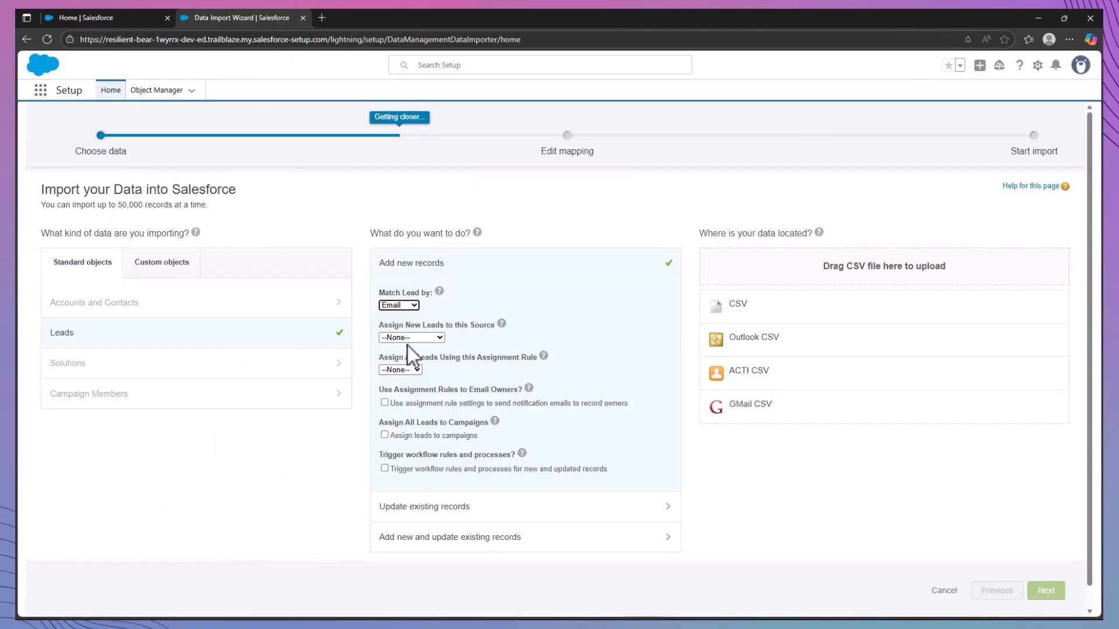
pyautogui.click(407, 345)
pyautogui.click(411, 349)
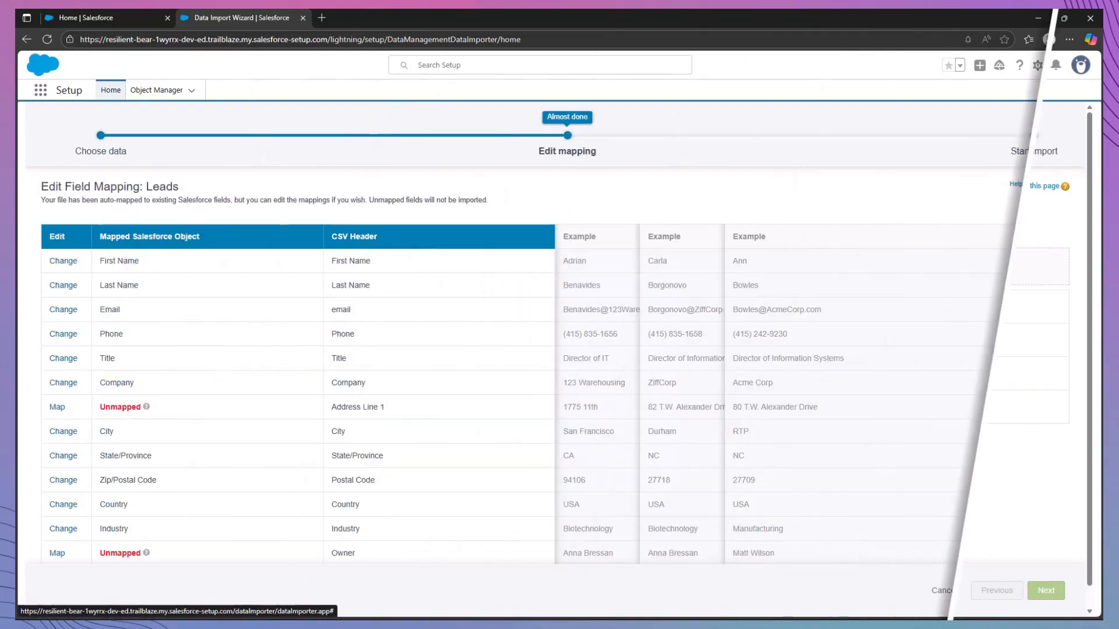
# Step: Map the CSV header Address Line 1 to the Street field
pyautogui.click(57, 406)
pyautogui.click(475, 241)
pyautogui.write('street')
pyautogui.click(495, 294)
pyautogui.click(671, 403)
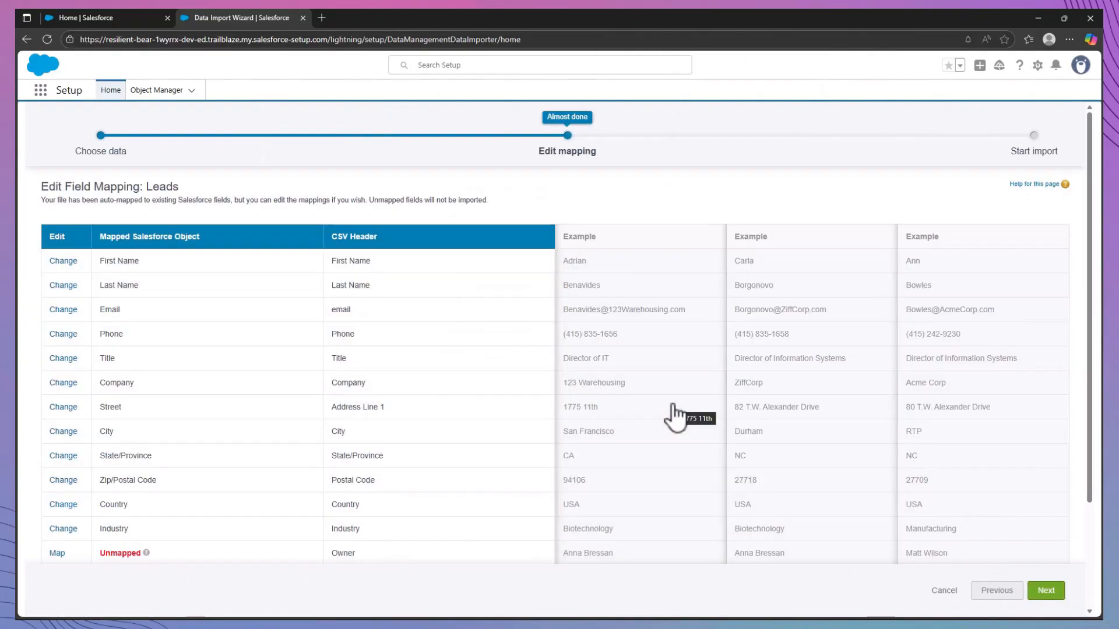
# Step: Map the CSV header Owner to the Lead Owner field
pyautogui.hotkey('ctrl', '-')
pyautogui.click(54, 504)
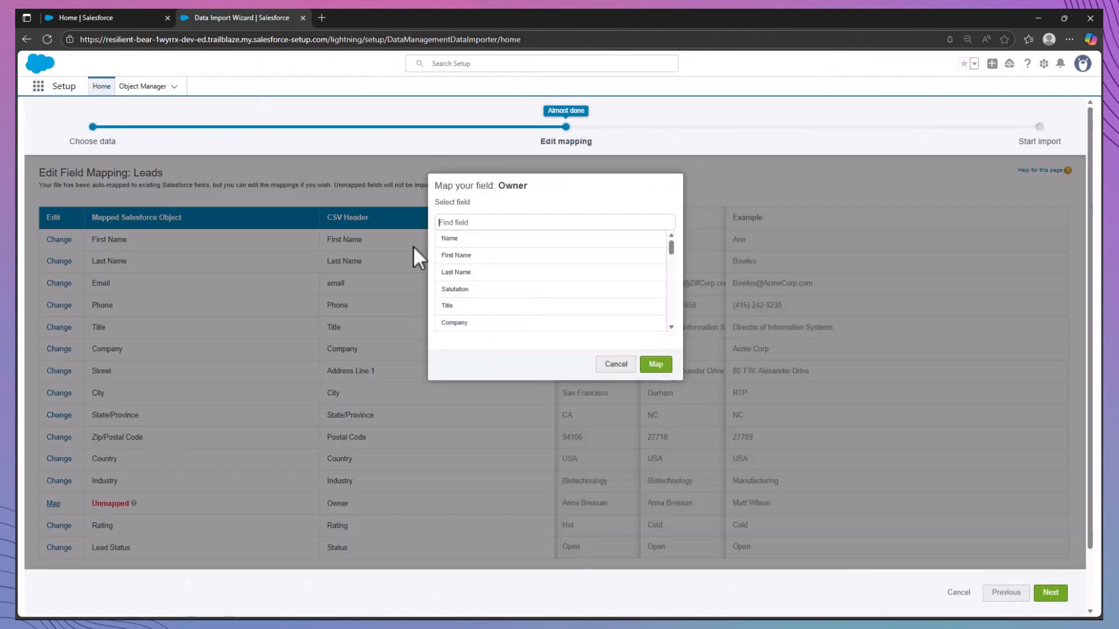
pyautogui.click(462, 225)
pyautogui.write('Lead')
pyautogui.click(465, 245)
pyautogui.click(655, 365)
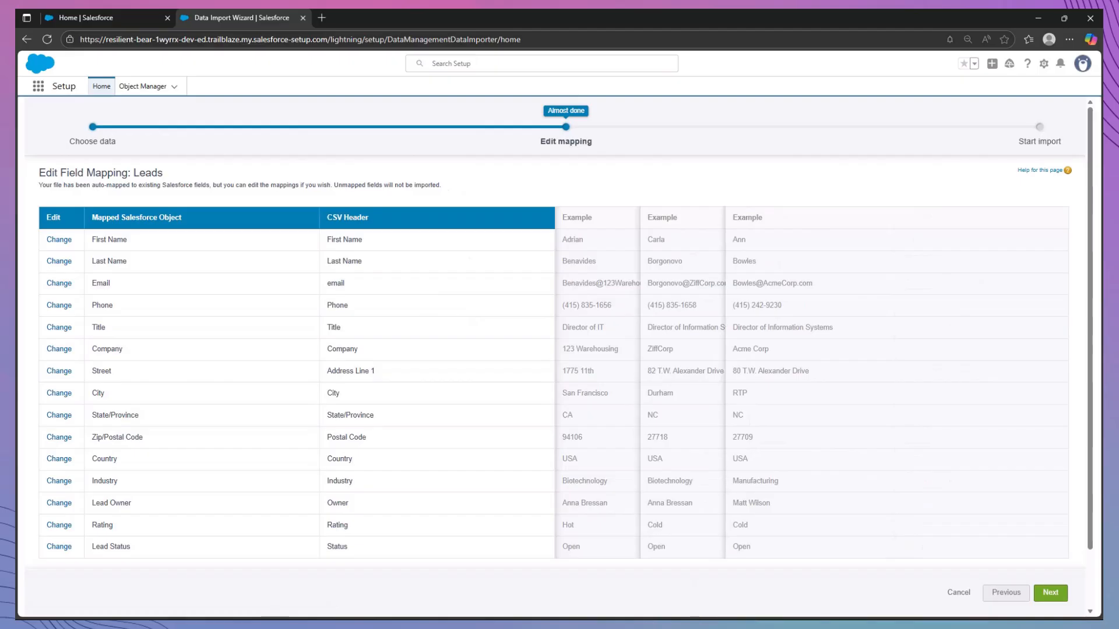
# Step: Proceed from the completed mapping, start the leads import, and acknowledge the start confirmation
pyautogui.click(1053, 594)
pyautogui.click(1056, 594)
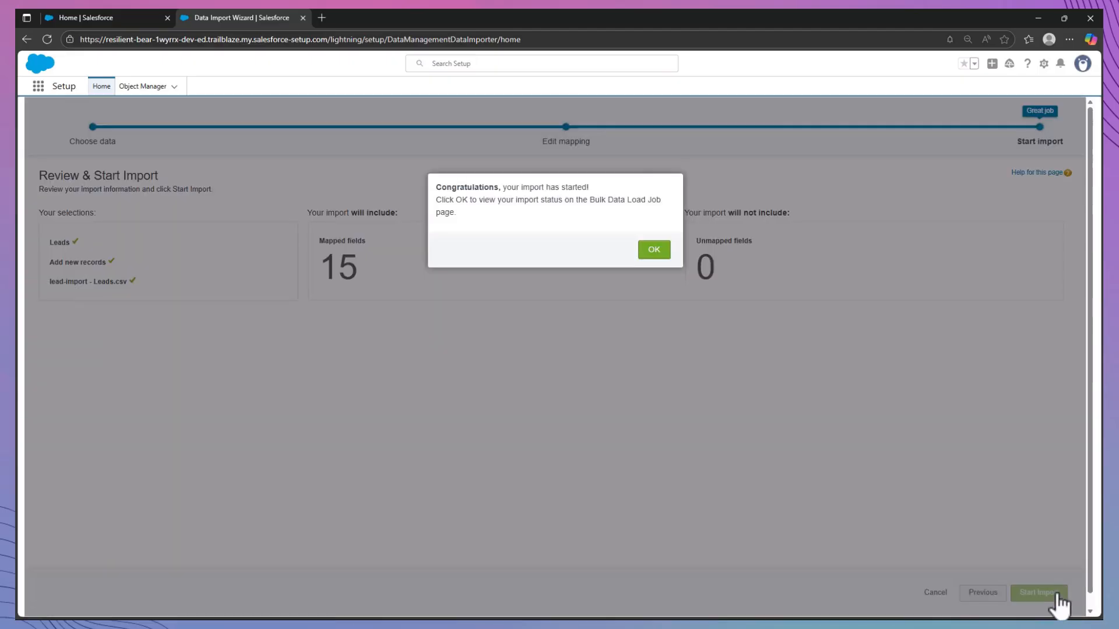
pyautogui.click(654, 250)
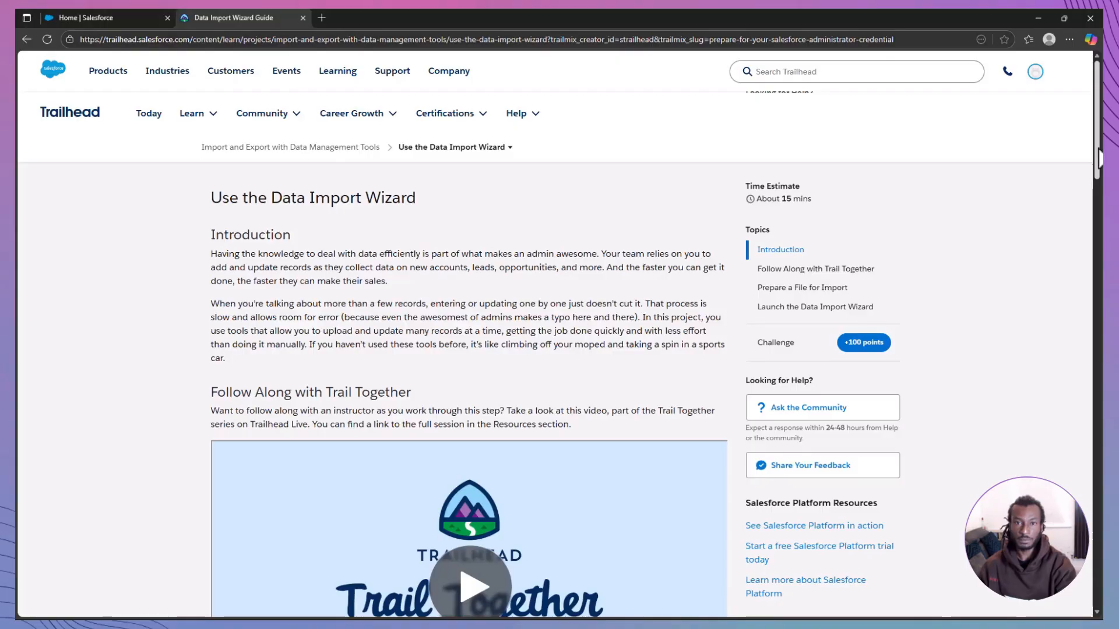
# Step: On the Trailhead Use the Data Import Wizard page, submit the hands-on step for verification to earn 100 points
pyautogui.moveTo(1089, 233); pyautogui.dragTo(1094, 547)
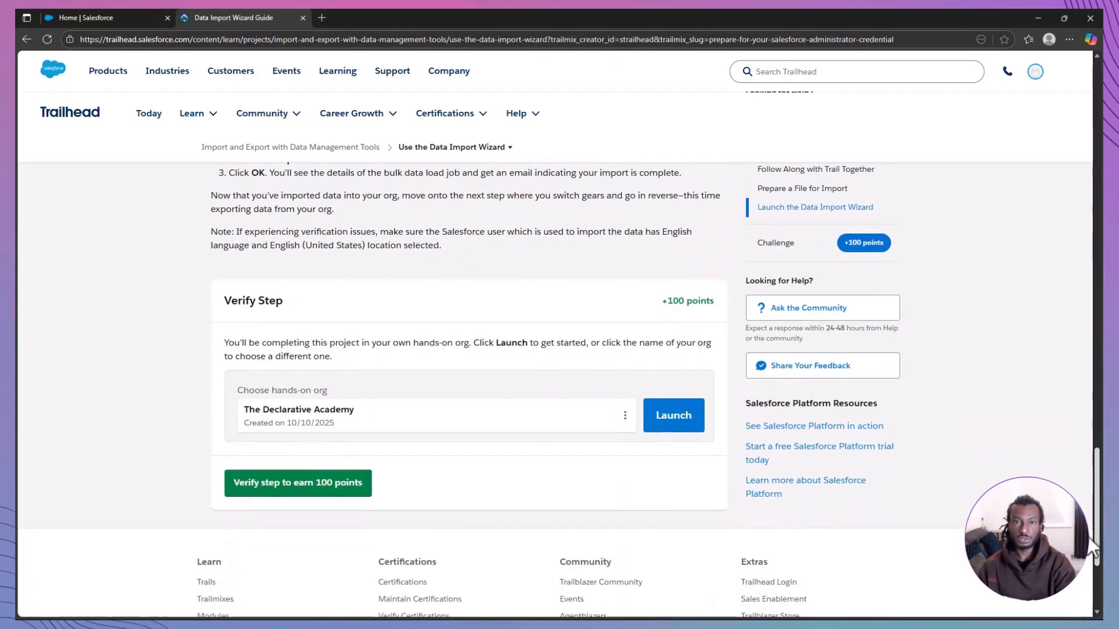
pyautogui.click(335, 485)
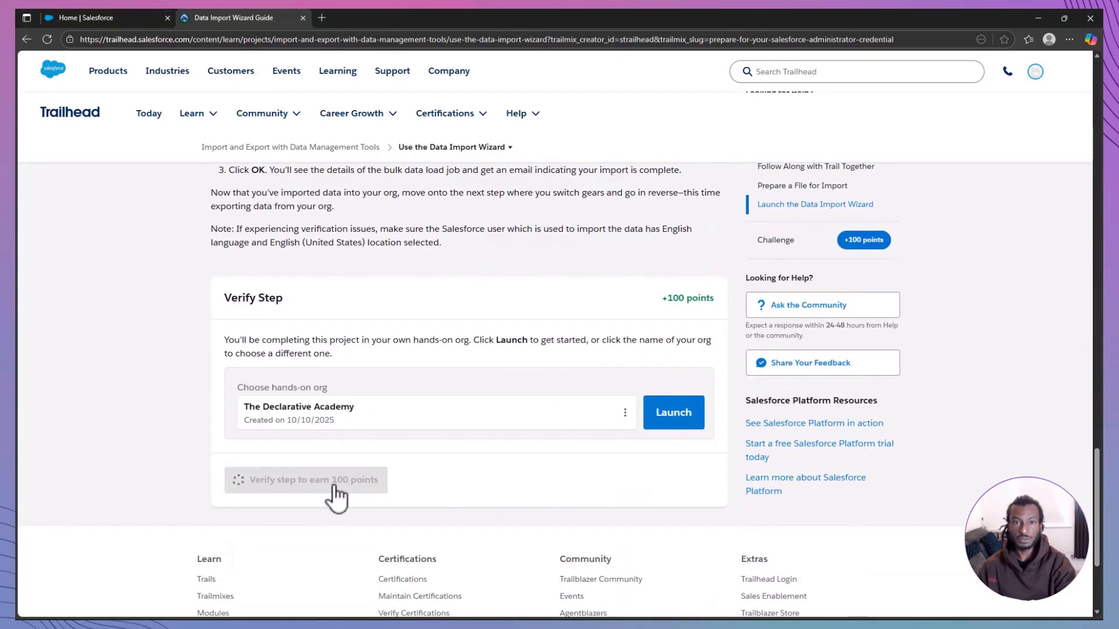